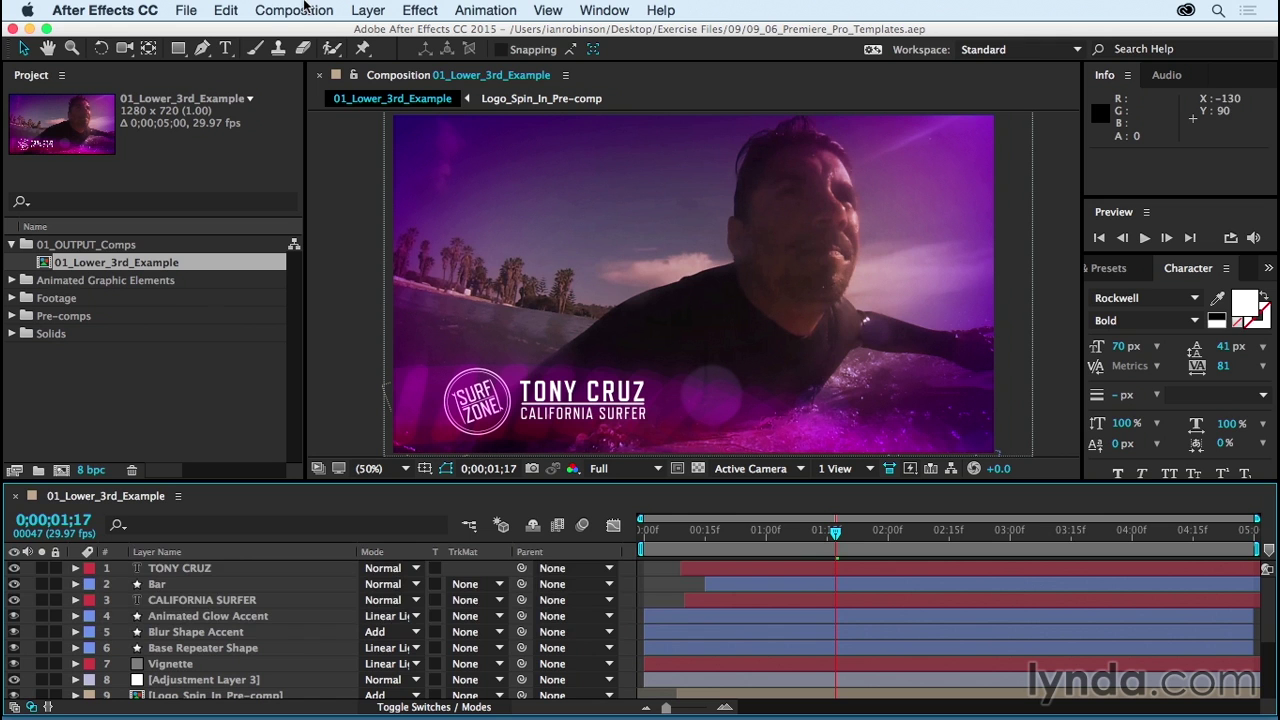
Step: Enable the Template option for the 01_Lower_3rd_Example composition in its advanced composition settings
{"action": "left_click", "coordinate": [45, 265]}
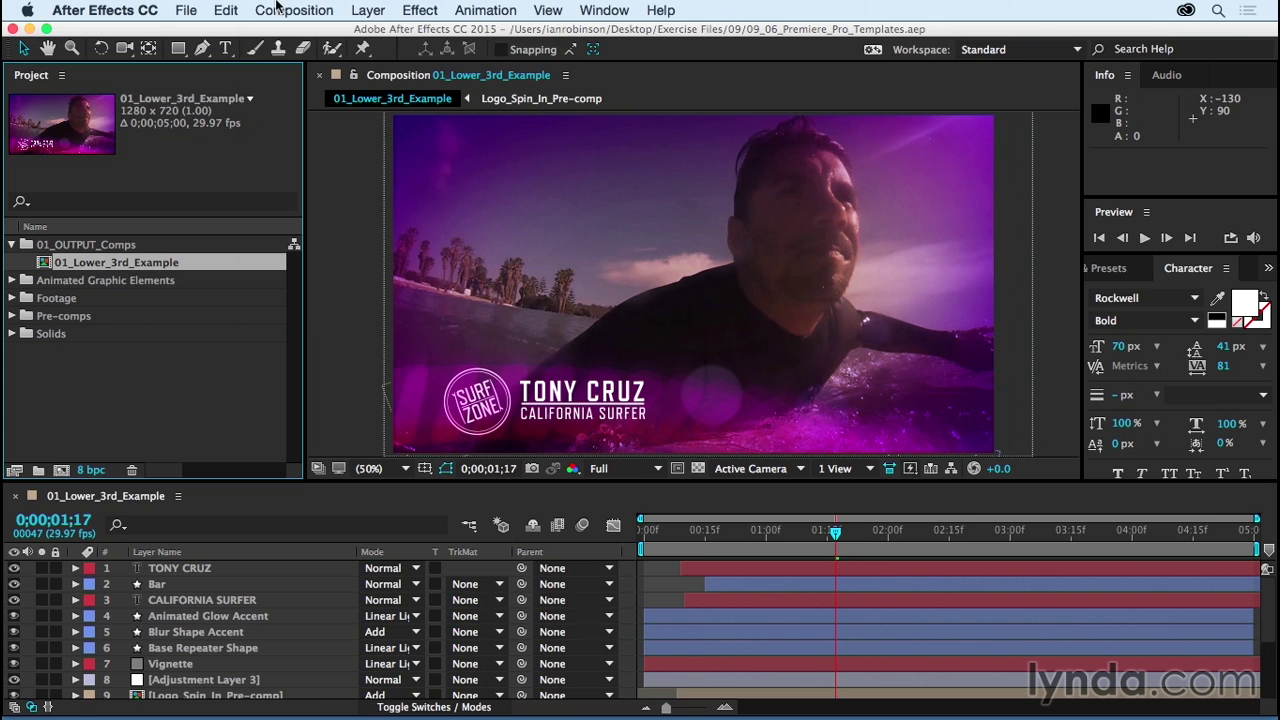
{"action": "left_click", "coordinate": [280, 10]}
{"action": "left_click", "coordinate": [295, 63]}
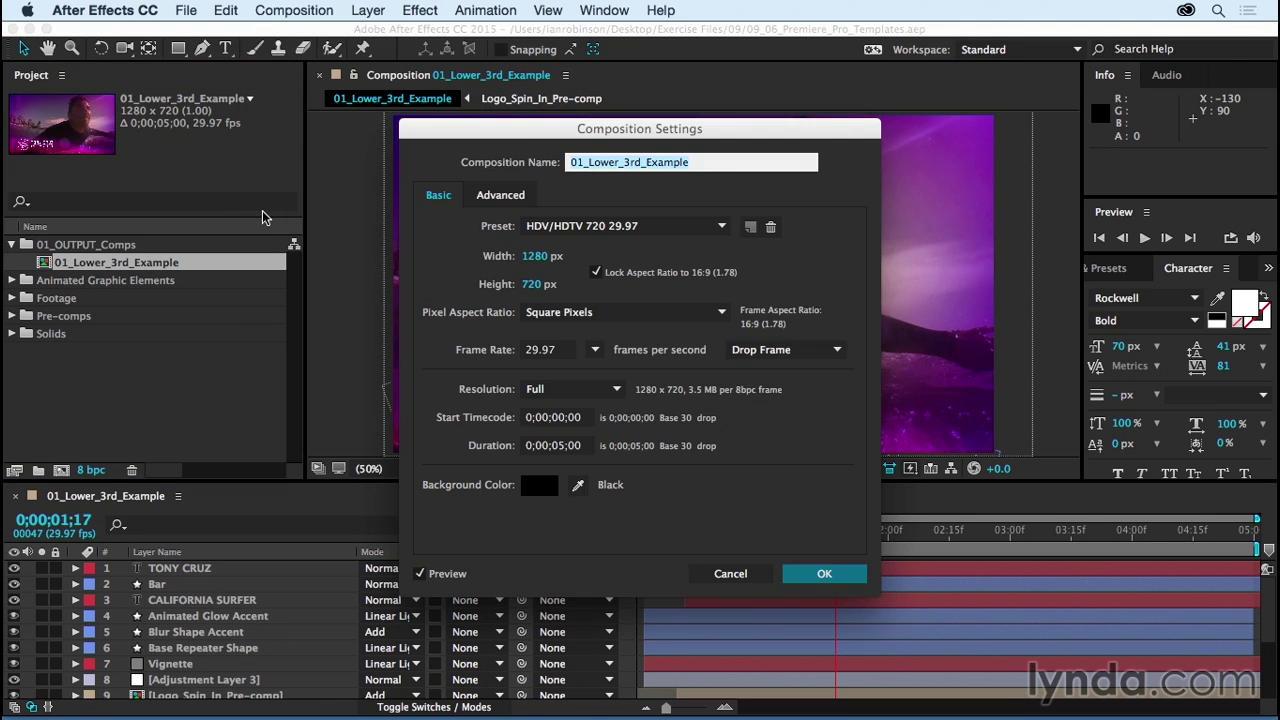
{"action": "left_click", "coordinate": [497, 200]}
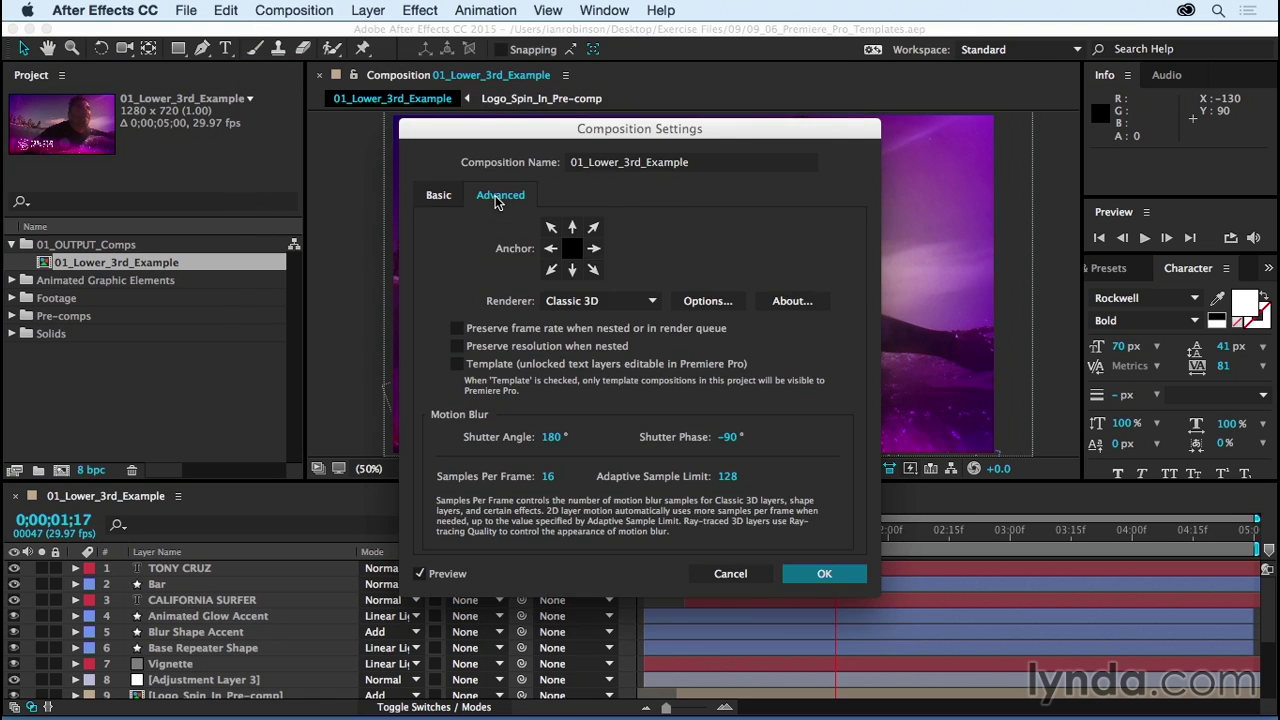
{"action": "left_click", "coordinate": [457, 366]}
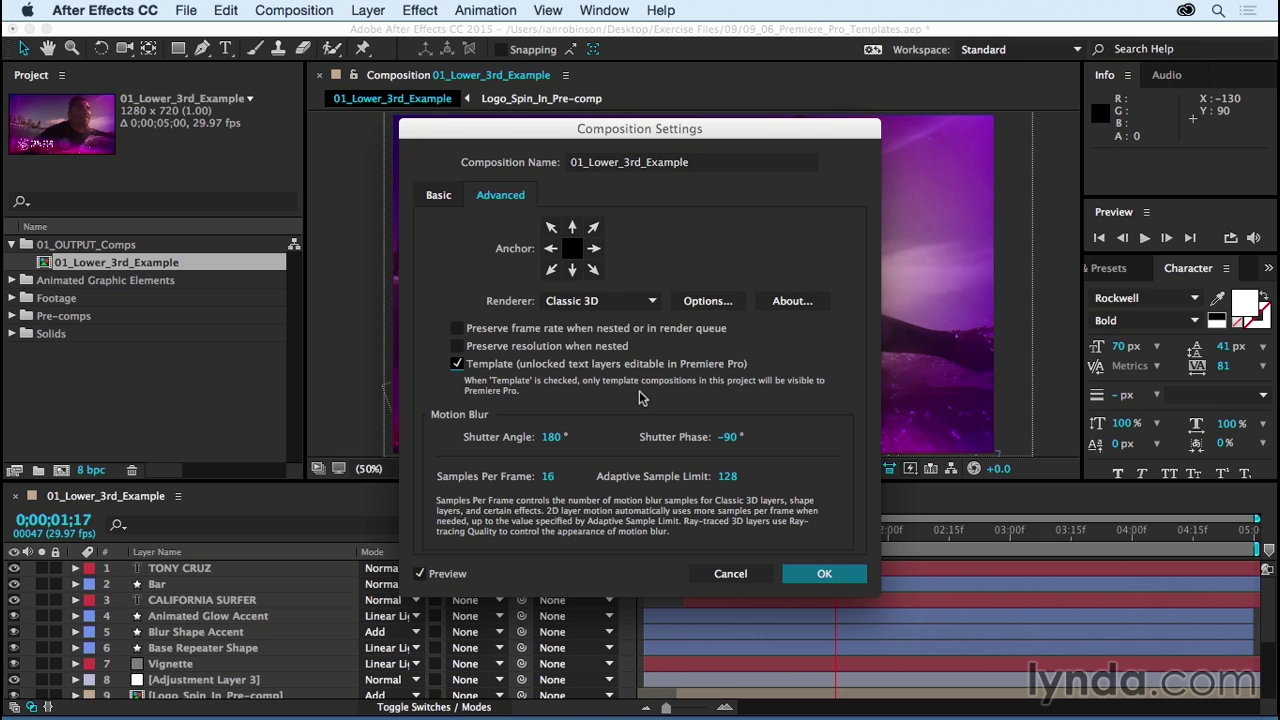
{"action": "left_click", "coordinate": [826, 574]}
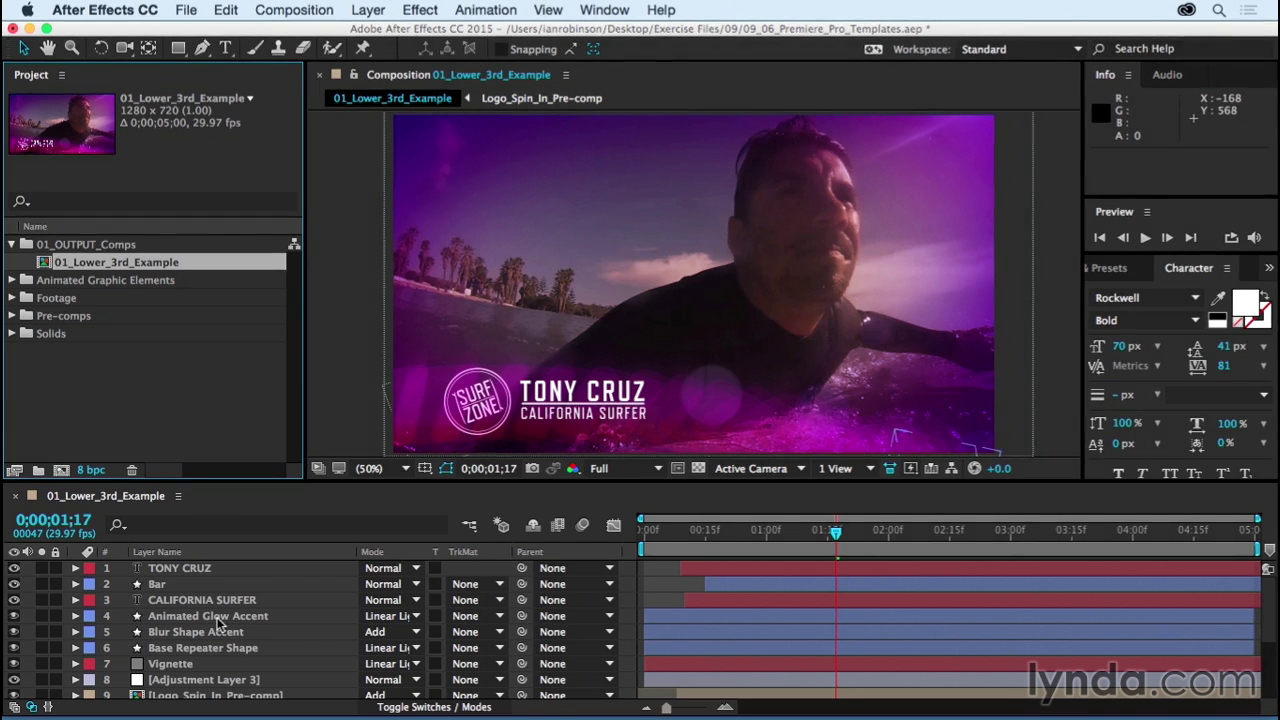
Step: Hide the SZ_GoPro_16_A.mp4 footage and the visible background layers above it, up to and including Medium Magenta Solid 1
{"action": "scroll", "coordinate": [218, 625], "scroll_direction": "down", "scroll_amount": 3}
{"action": "left_click", "coordinate": [250, 690]}
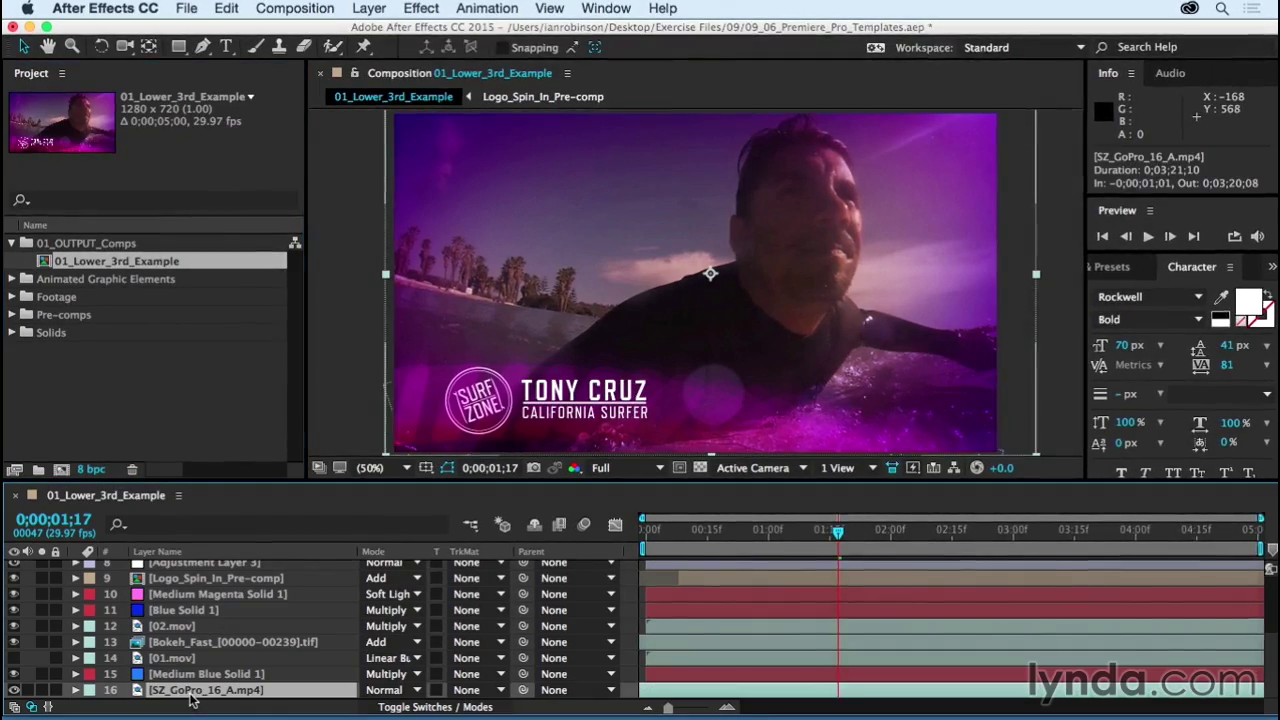
{"action": "left_click", "coordinate": [14, 690]}
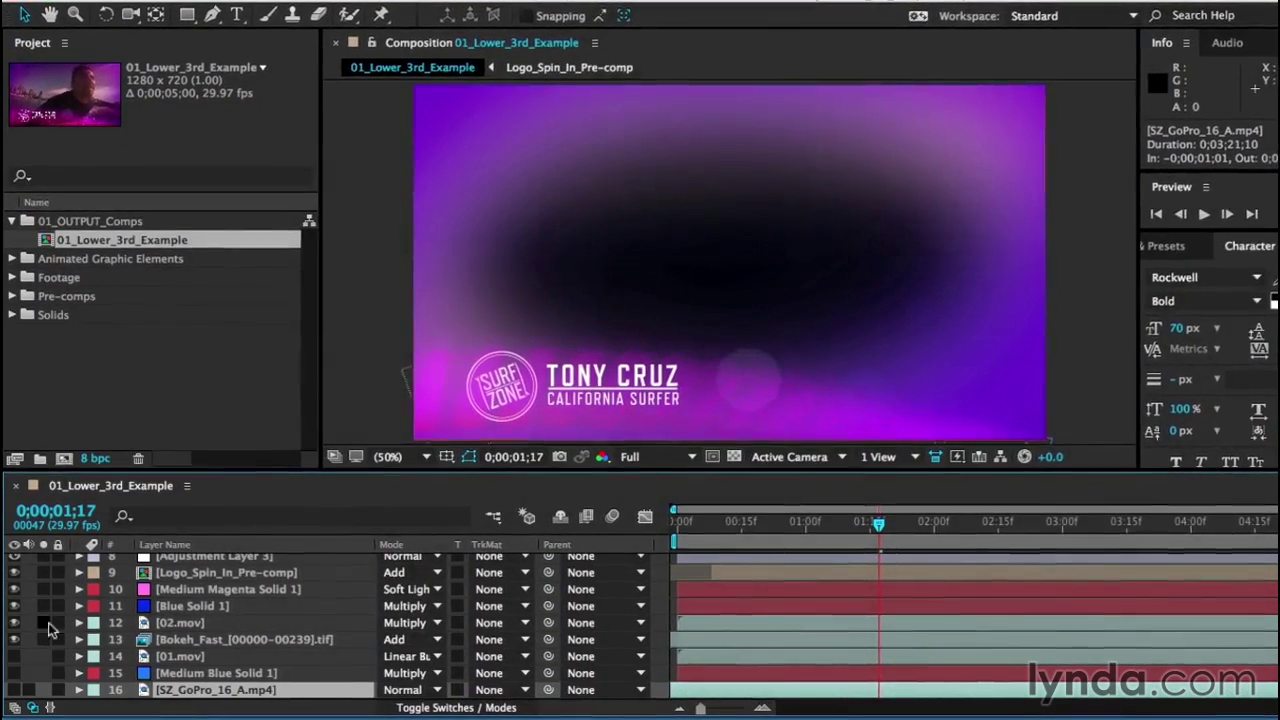
{"action": "left_click", "coordinate": [14, 639]}
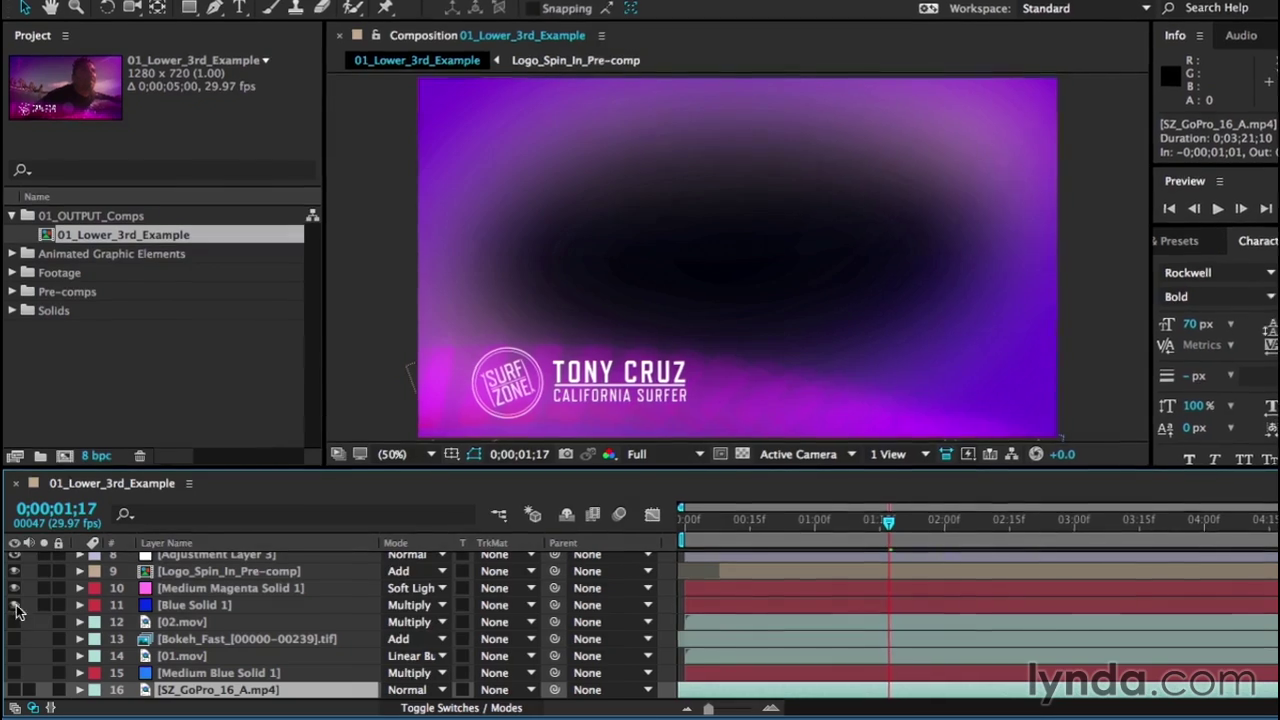
{"action": "left_click", "coordinate": [14, 605]}
{"action": "left_click", "coordinate": [14, 588]}
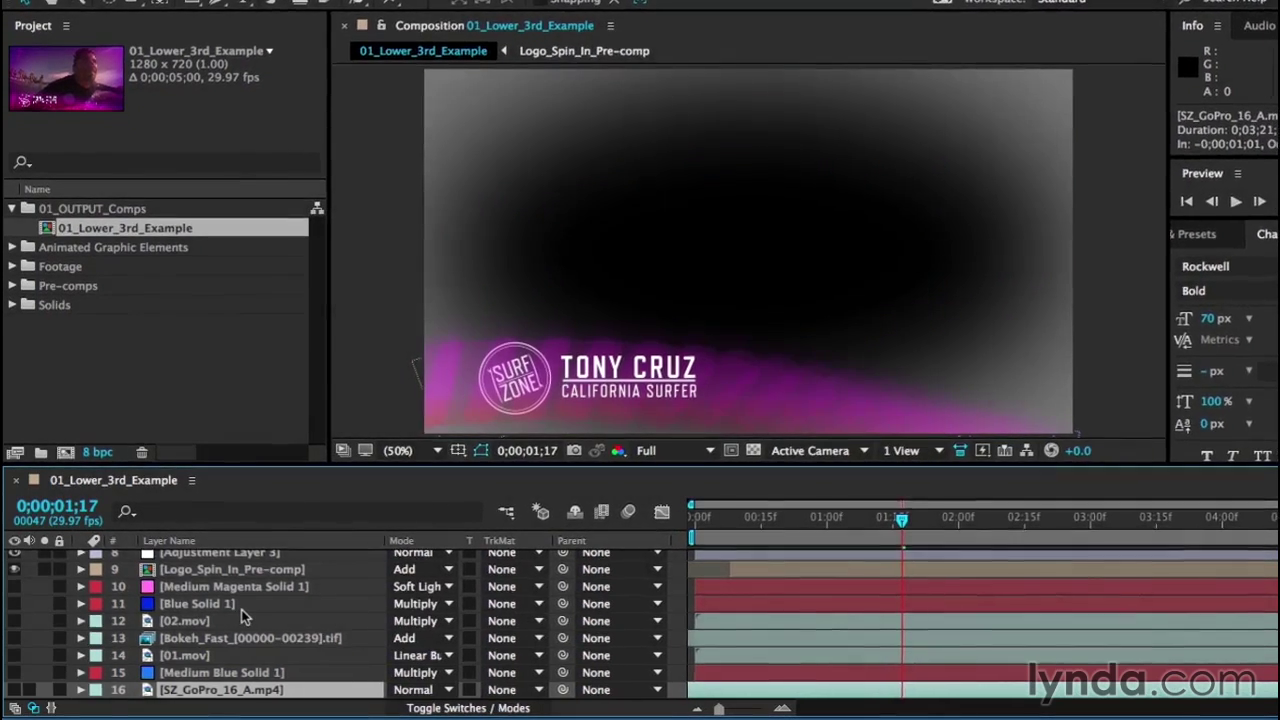
Step: Hide the Vignette layer in the 01_Lower_3rd_Example composition
{"action": "scroll", "coordinate": [244, 617], "scroll_direction": "up", "scroll_amount": 2}
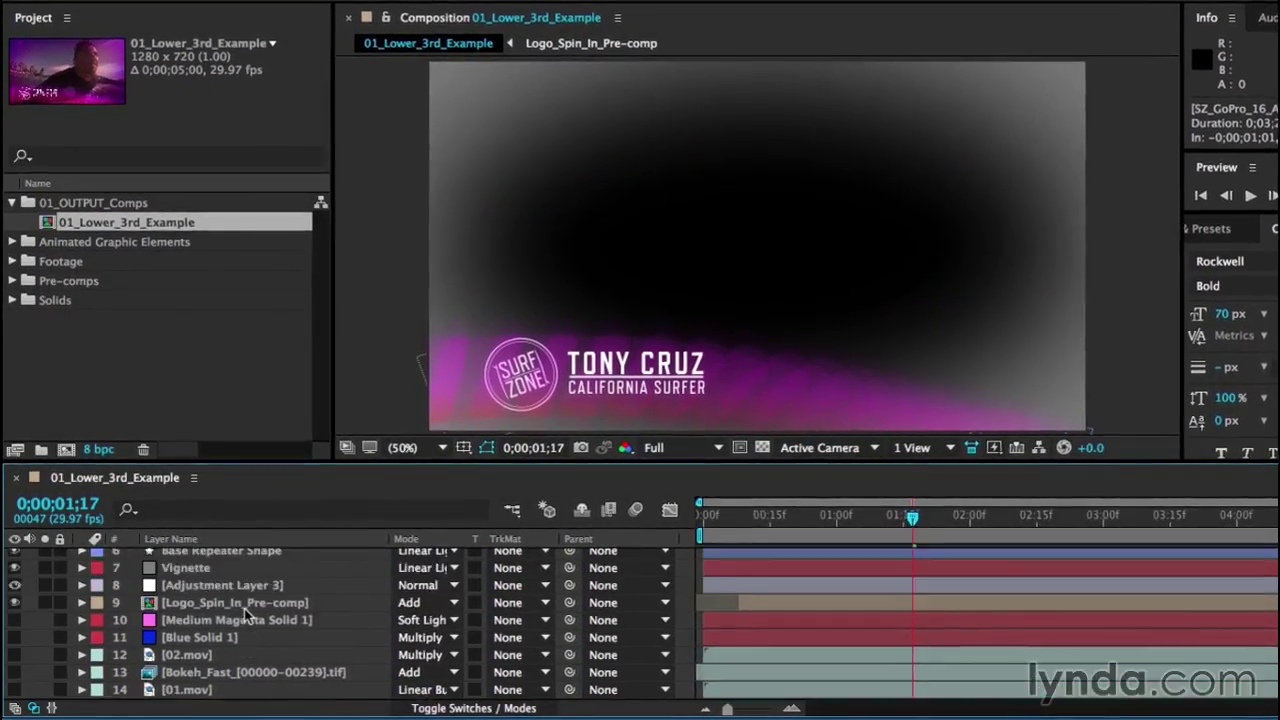
{"action": "scroll", "coordinate": [244, 617], "scroll_direction": "up", "scroll_amount": 5}
{"action": "scroll", "coordinate": [200, 625], "scroll_direction": "down", "scroll_amount": 2}
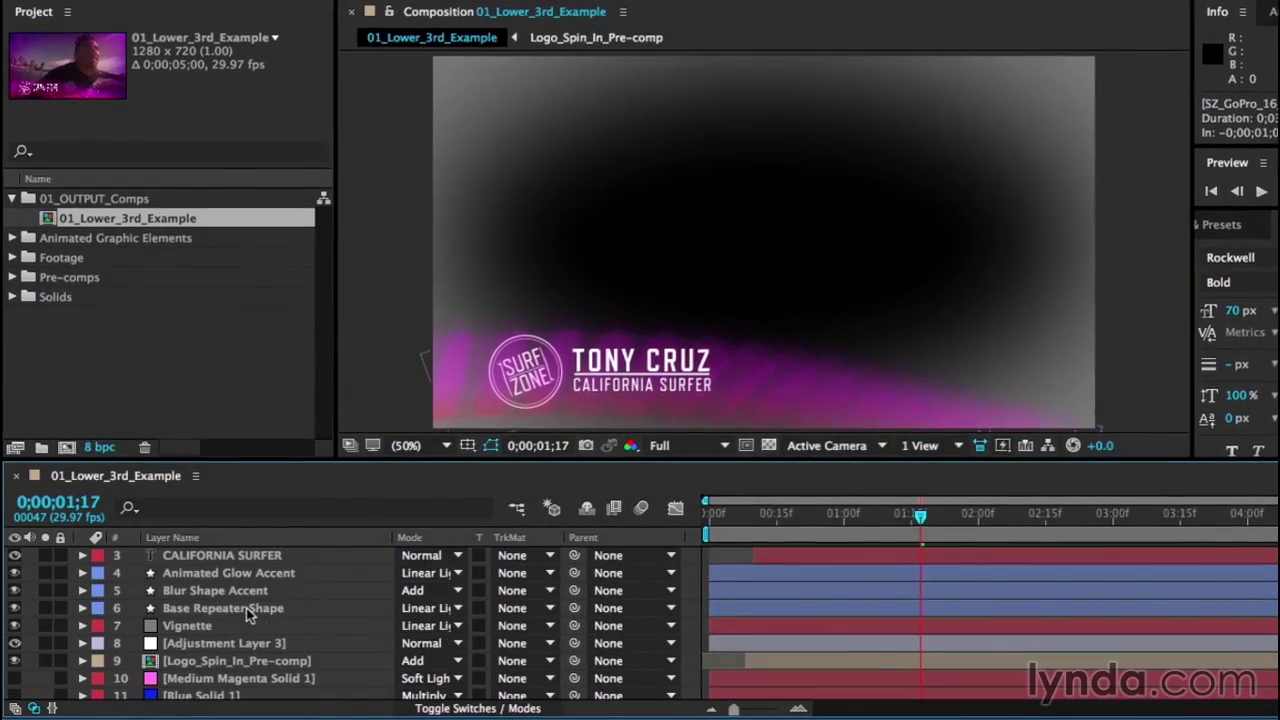
{"action": "left_click", "coordinate": [185, 627]}
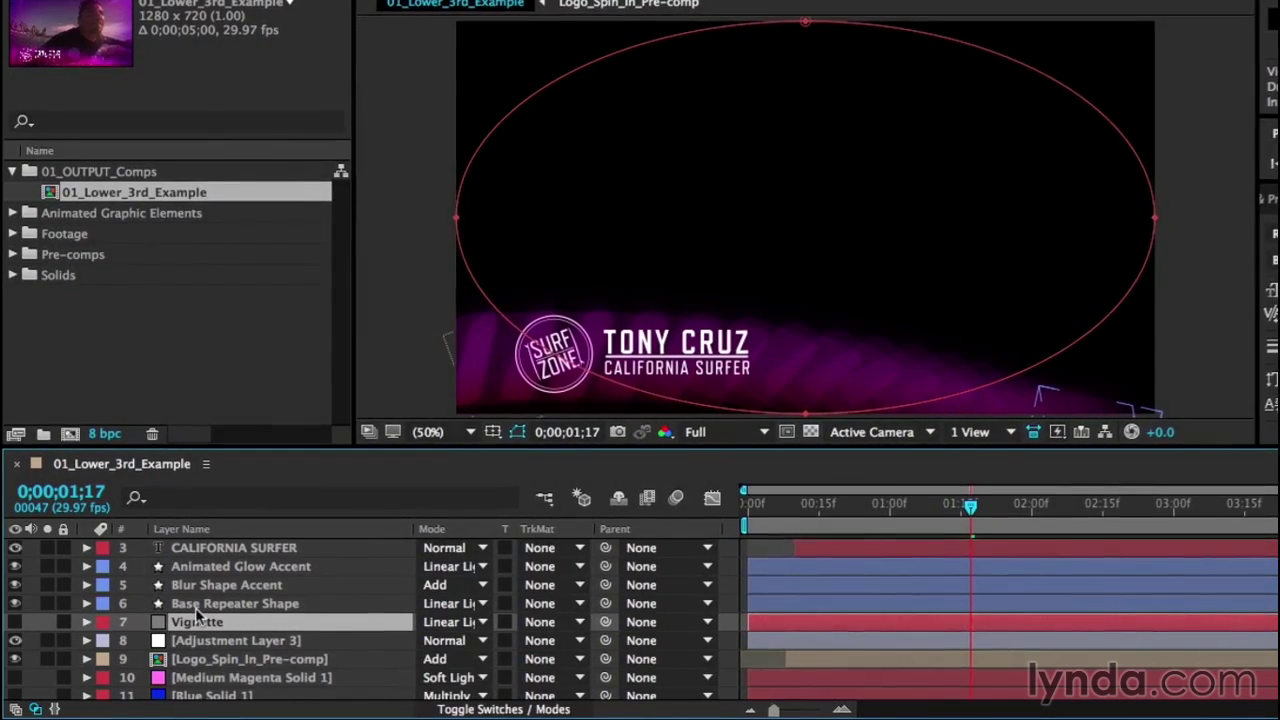
Step: Check the composition's transparency by viewing its Alpha channel, and return the display to RGB
{"action": "left_click", "coordinate": [673, 430]}
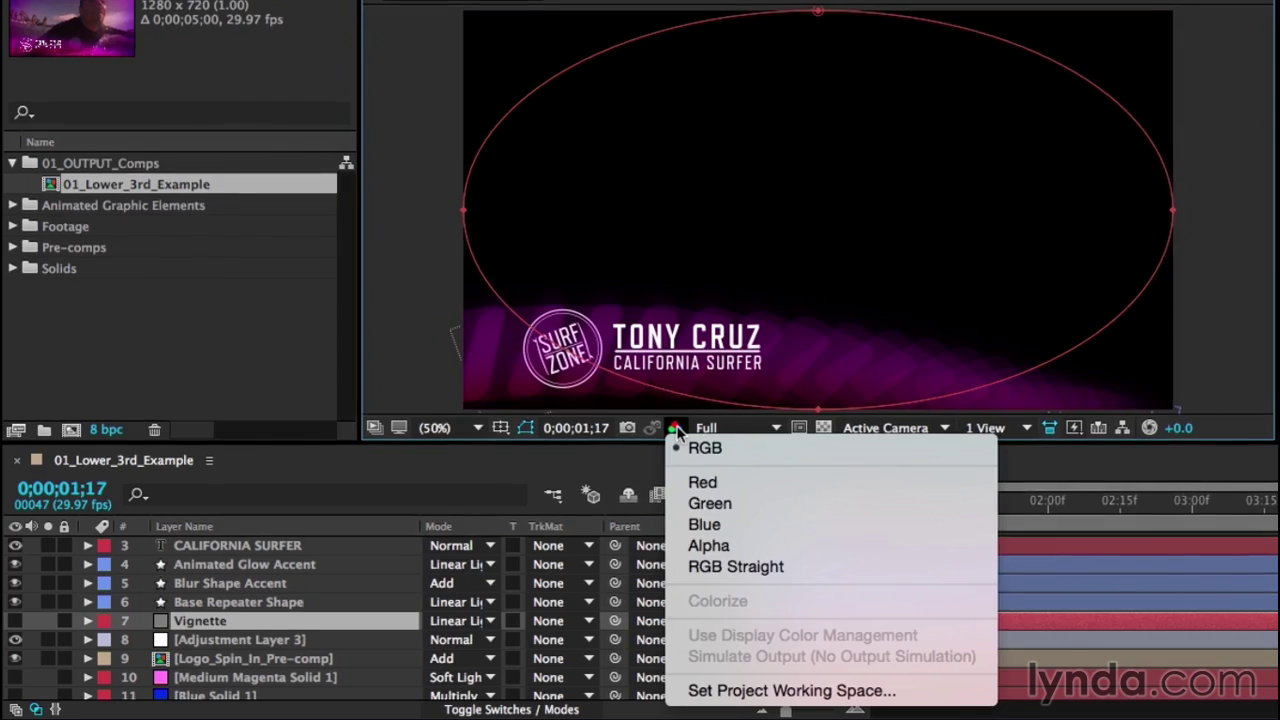
{"action": "left_click", "coordinate": [745, 552]}
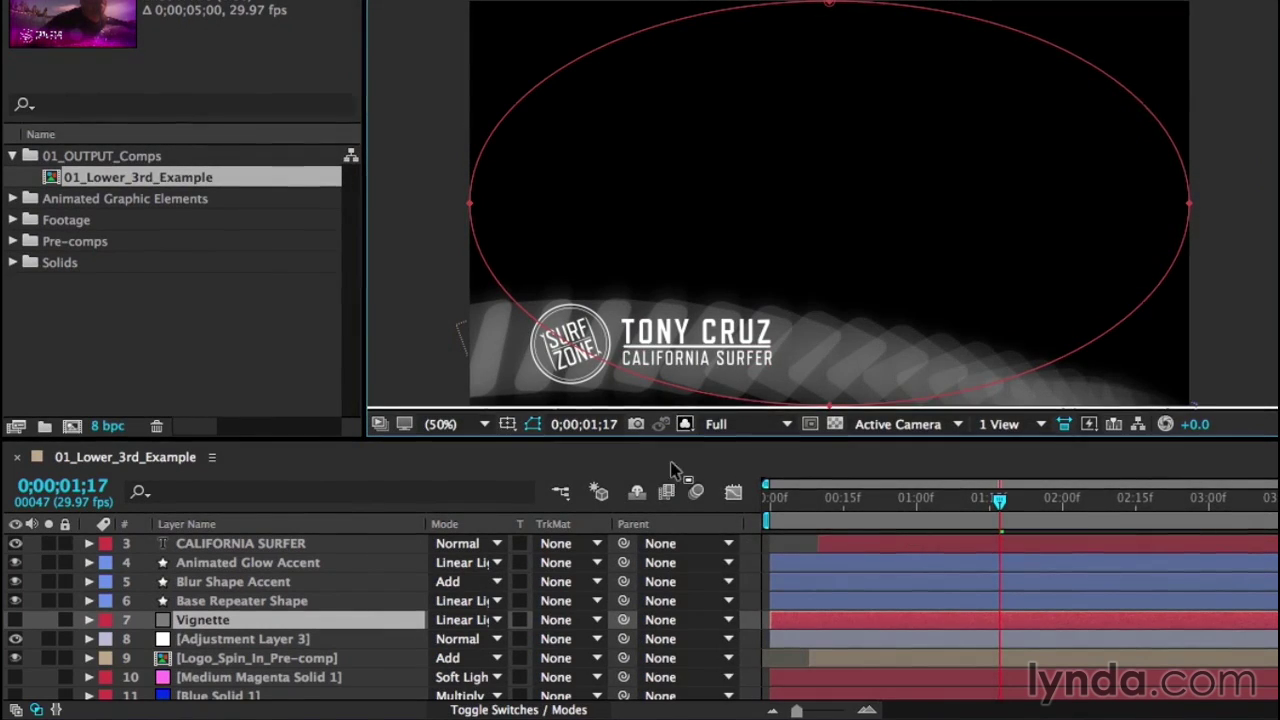
{"action": "left_click", "coordinate": [685, 424]}
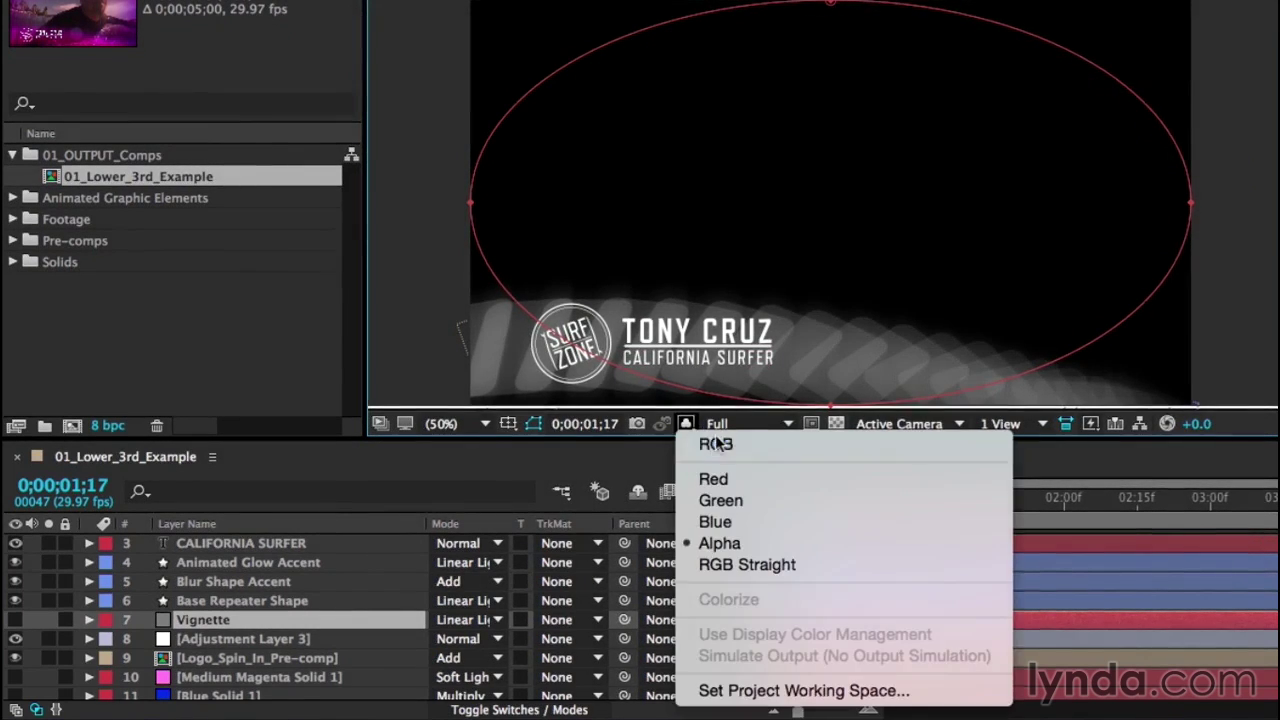
{"action": "left_click", "coordinate": [700, 443]}
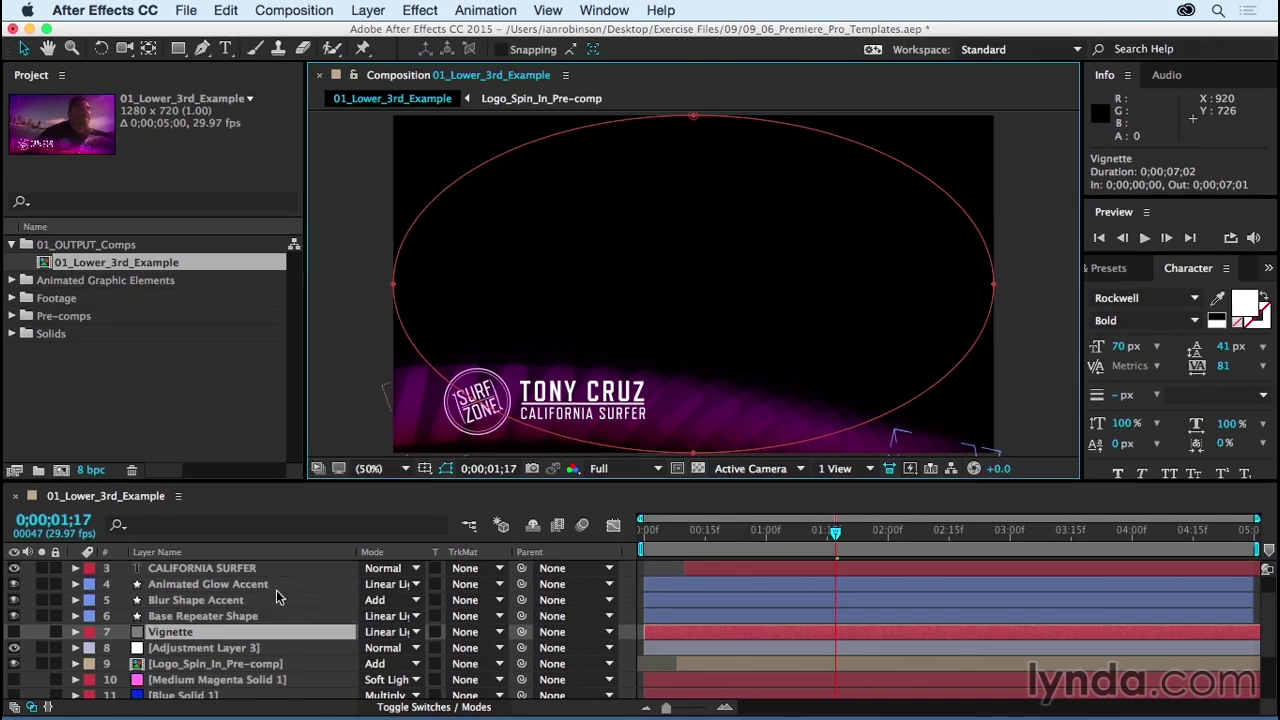
Step: Save the project under the new name Lower_3rd_Template on the Desktop
{"action": "left_click", "coordinate": [186, 10]}
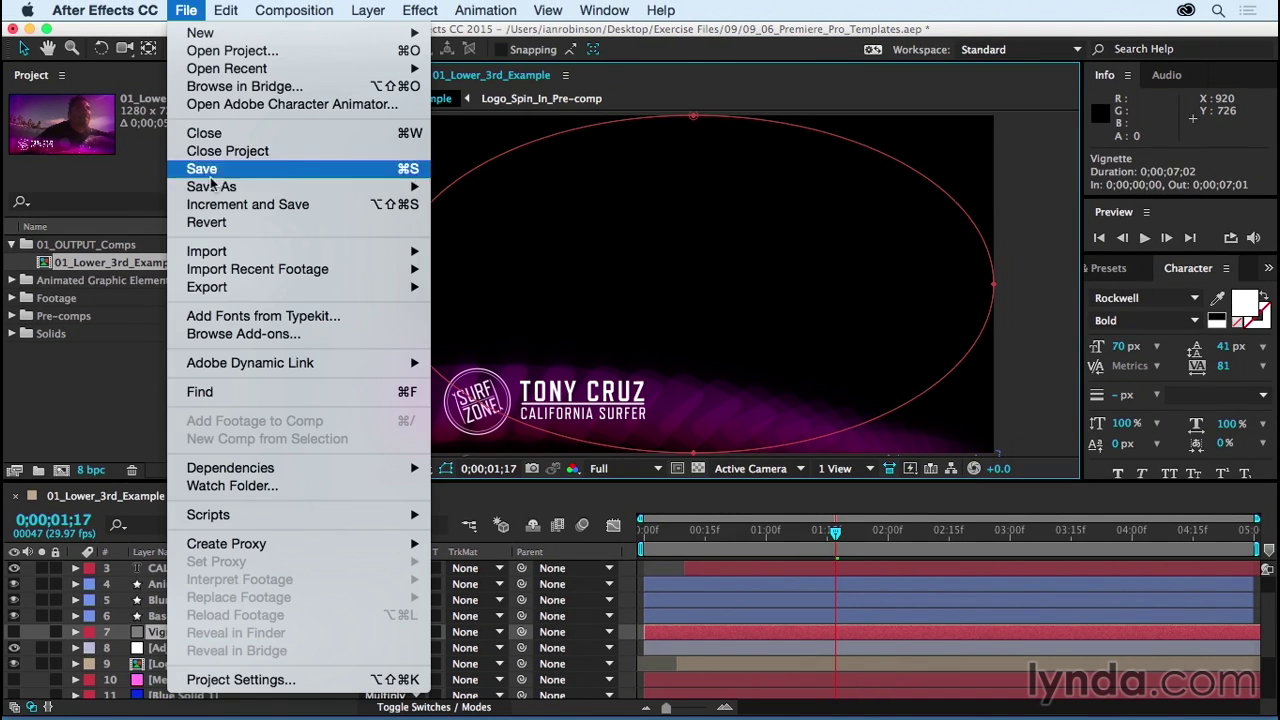
{"action": "mouse_move", "coordinate": [211, 190]}
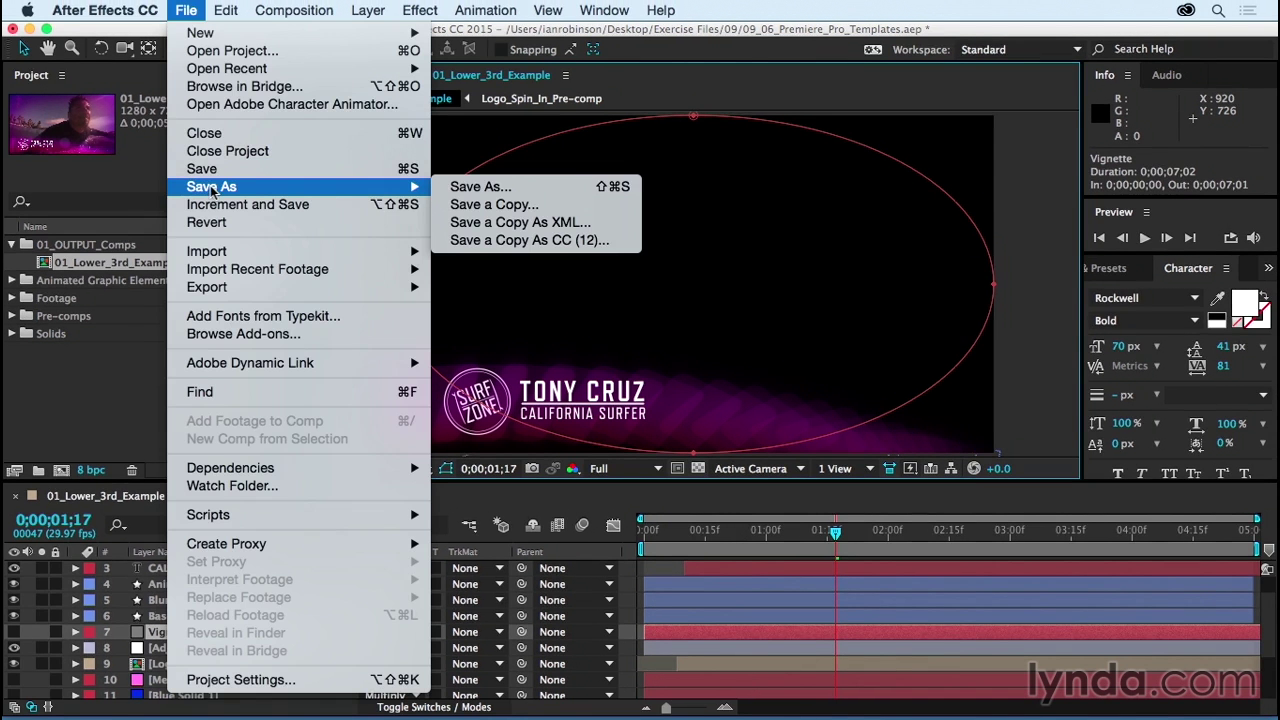
{"action": "left_click", "coordinate": [490, 188]}
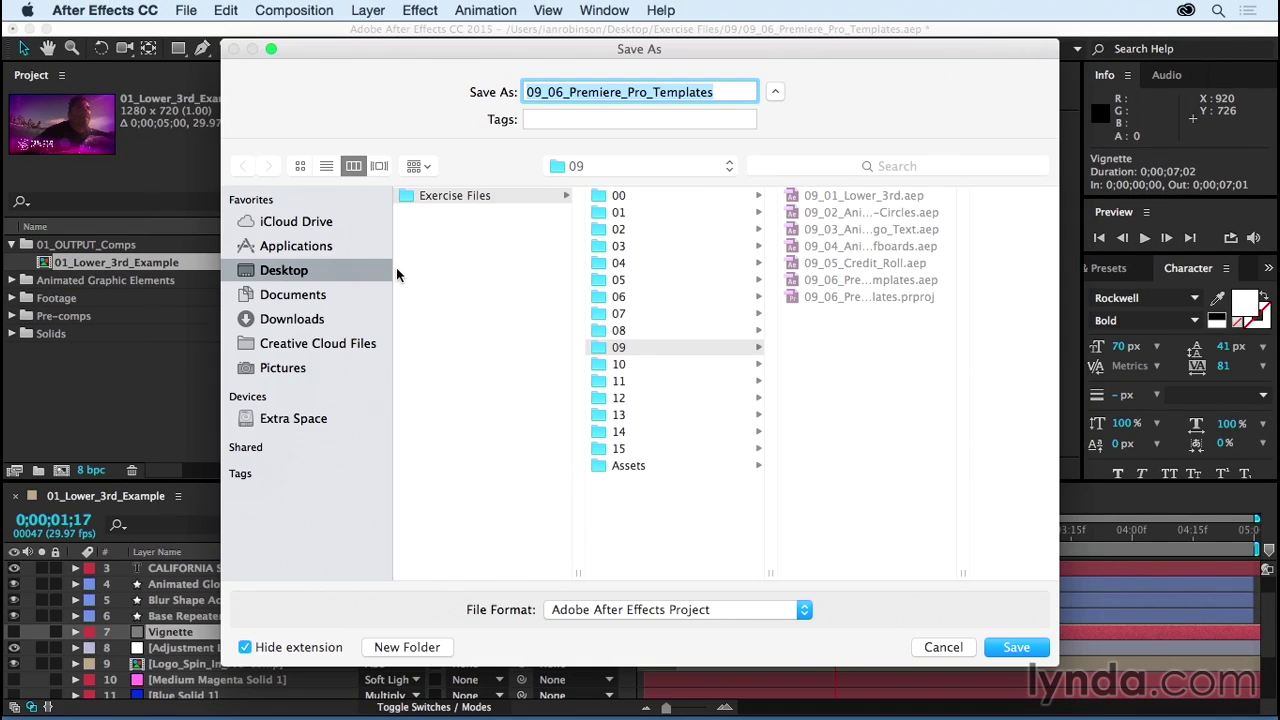
{"action": "left_click", "coordinate": [316, 270]}
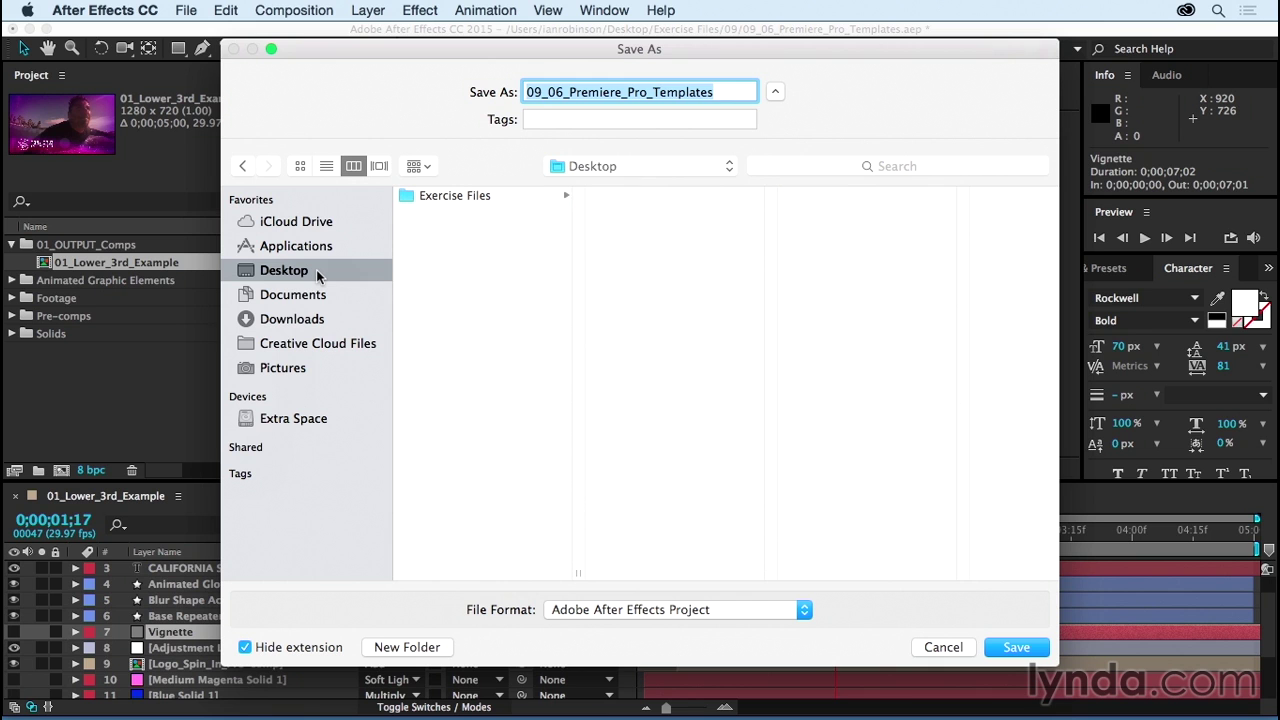
{"action": "type", "text": "Lower_"}
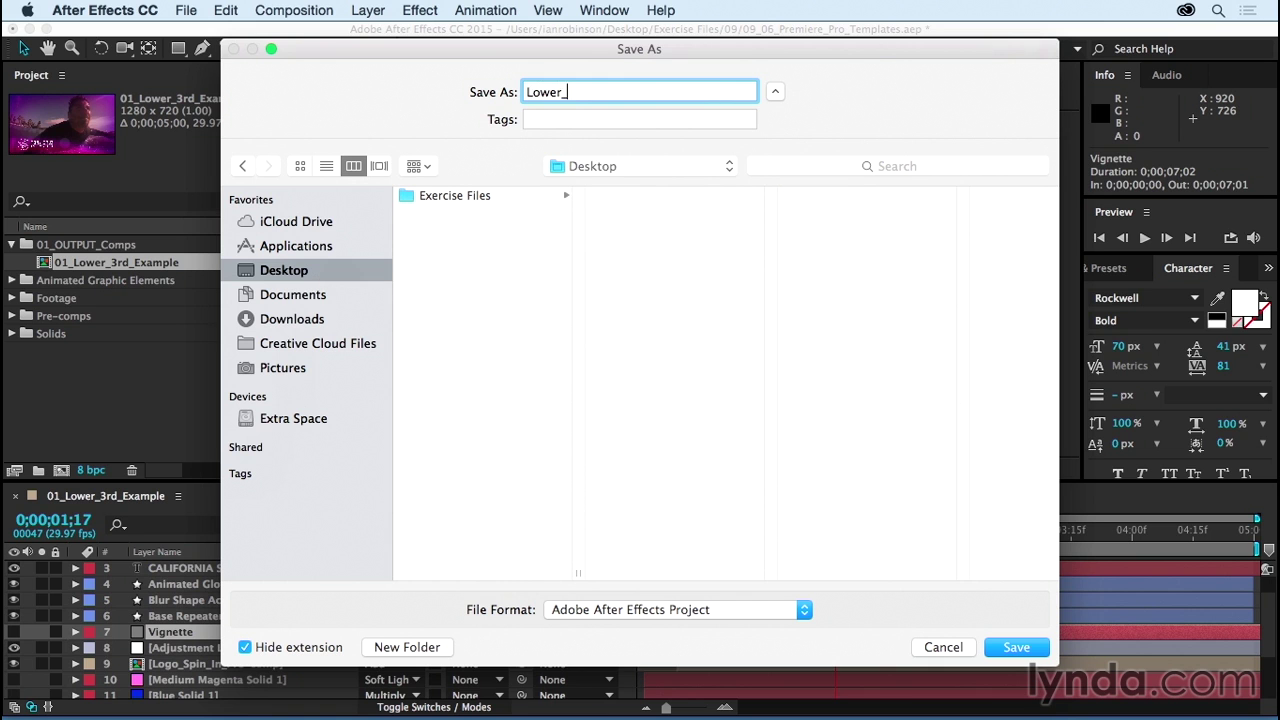
{"action": "type", "text": "3rd_Template"}
{"action": "key", "text": "Return"}
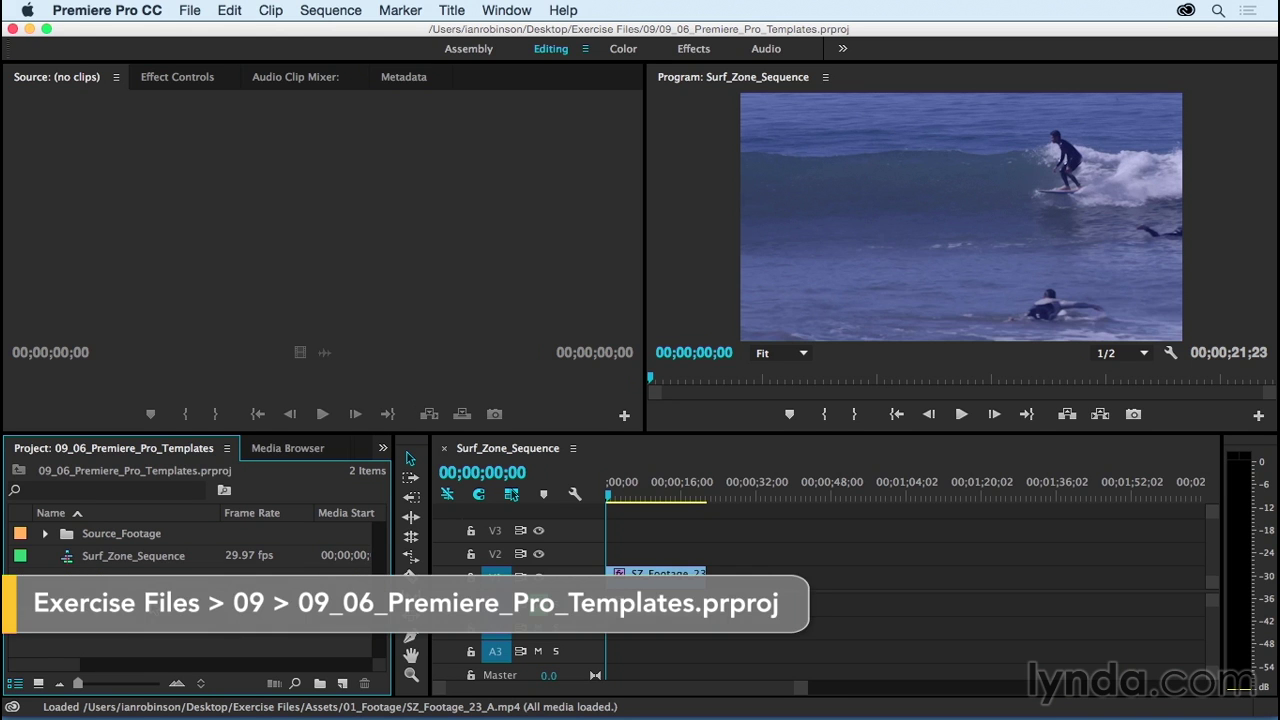
Step: In Premiere Pro, import the 01_Lower_3rd_Example composition from Lower_3rd_Template.aep into the project
{"action": "left_click_drag", "start_coordinate": [609, 494], "coordinate": [580, 497]}
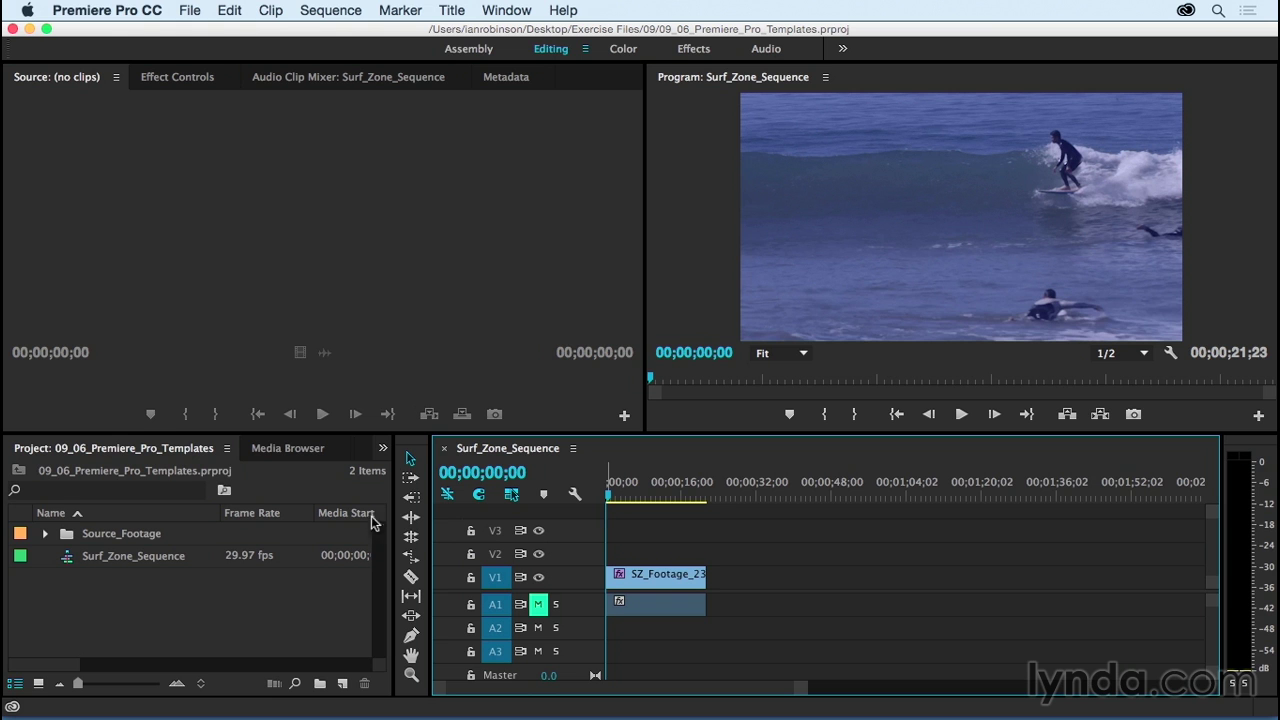
{"action": "double_click", "coordinate": [127, 597]}
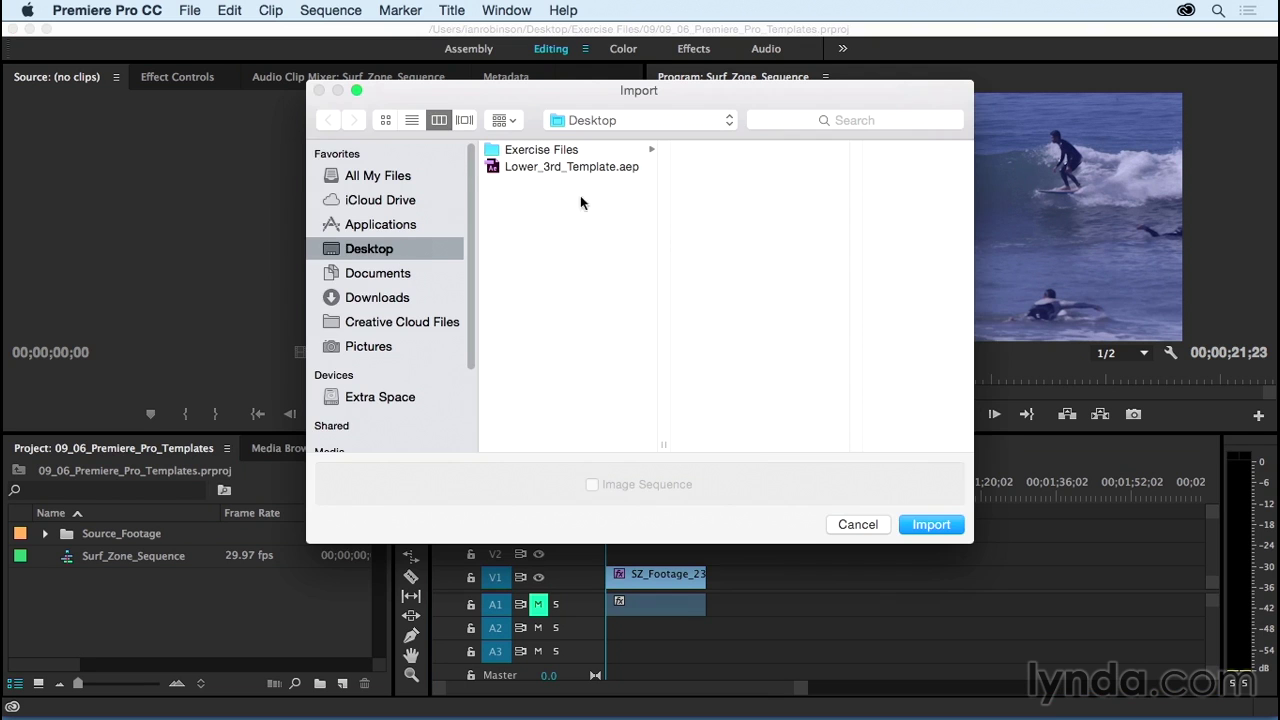
{"action": "left_click", "coordinate": [596, 171]}
{"action": "left_click", "coordinate": [955, 525]}
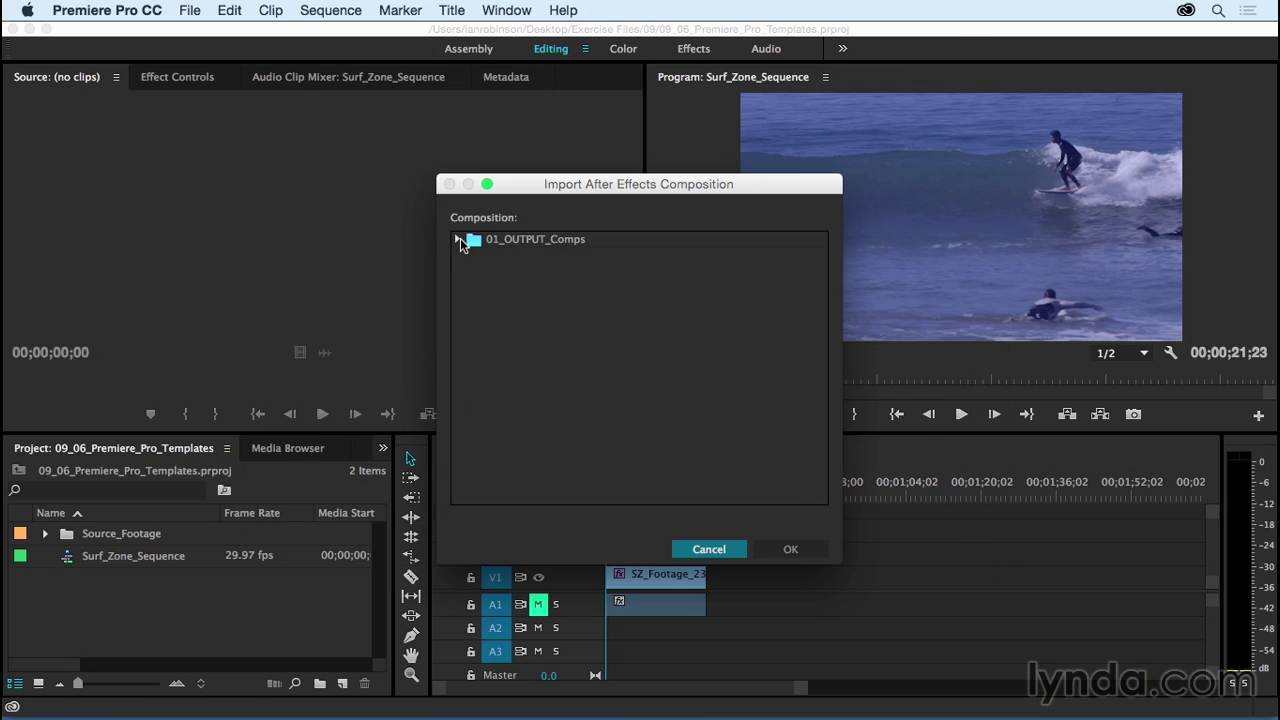
{"action": "left_click", "coordinate": [458, 240]}
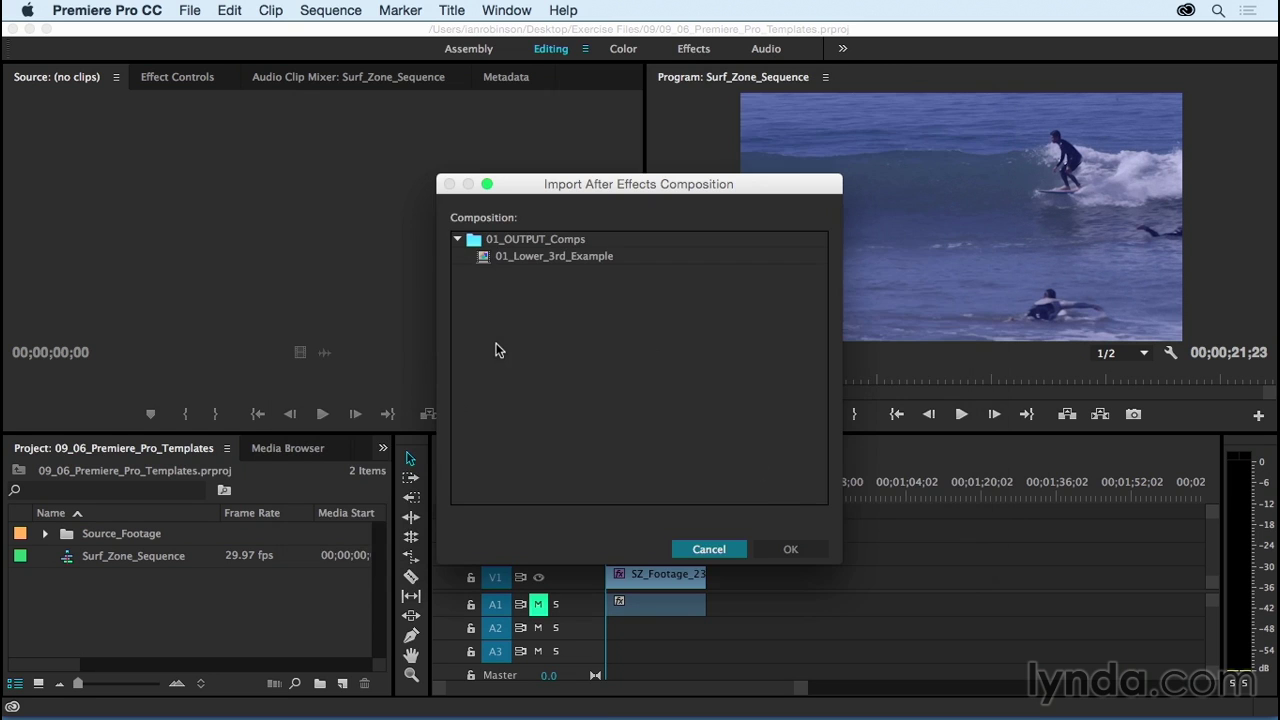
{"action": "left_click", "coordinate": [487, 262]}
{"action": "left_click", "coordinate": [806, 547]}
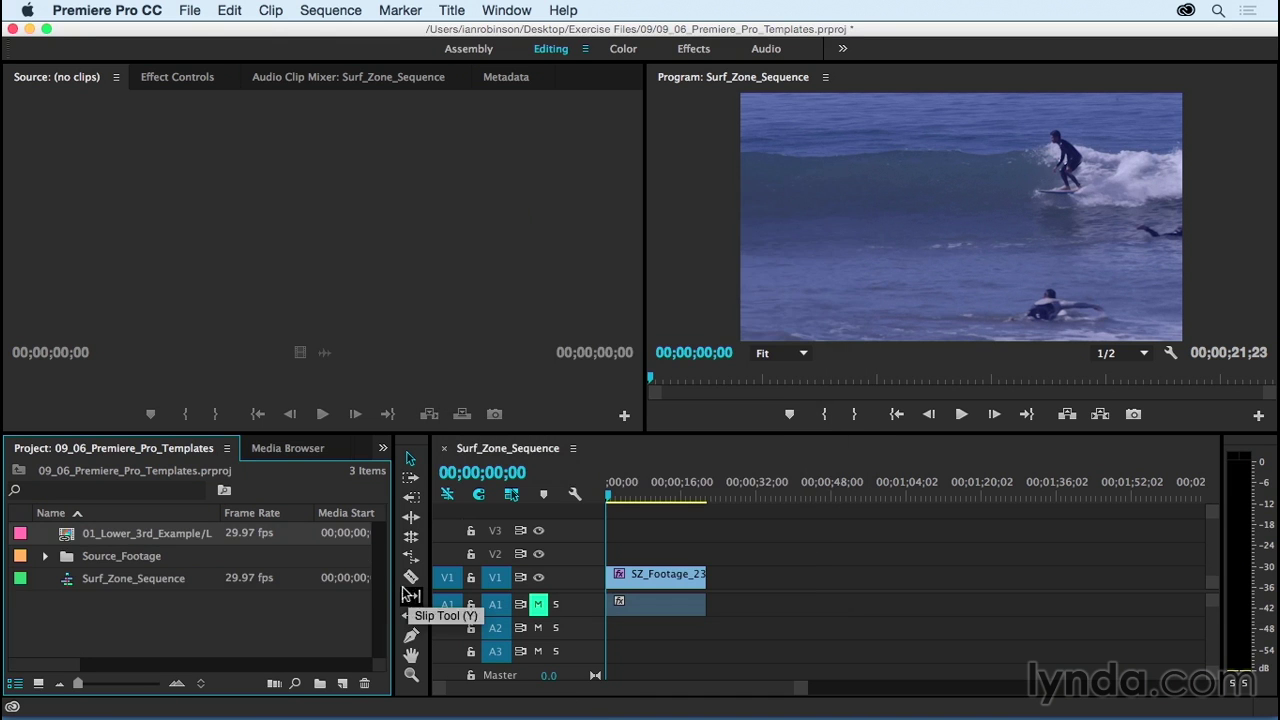
Step: Place the lower-third composition on track V2 at the start of Surf_Zone_Sequence and preview it at 00;00;03;06
{"action": "left_click", "coordinate": [63, 540]}
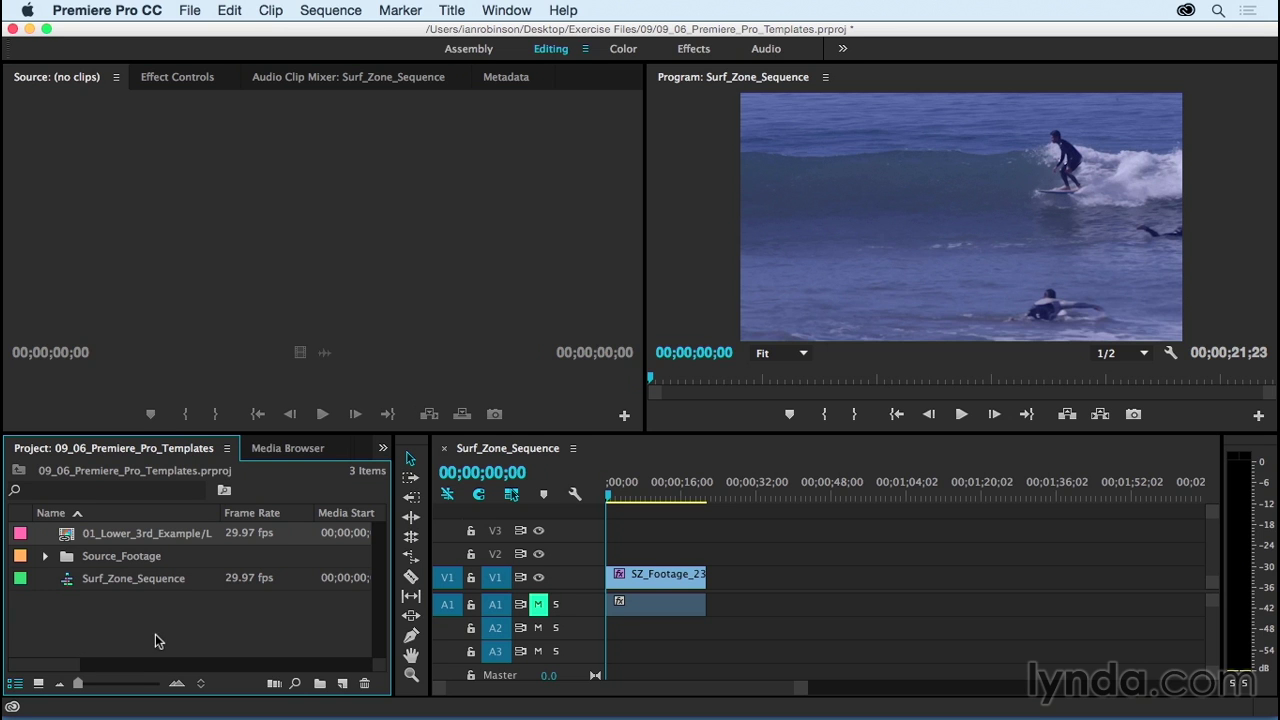
{"action": "left_click_drag", "start_coordinate": [65, 531], "coordinate": [620, 557]}
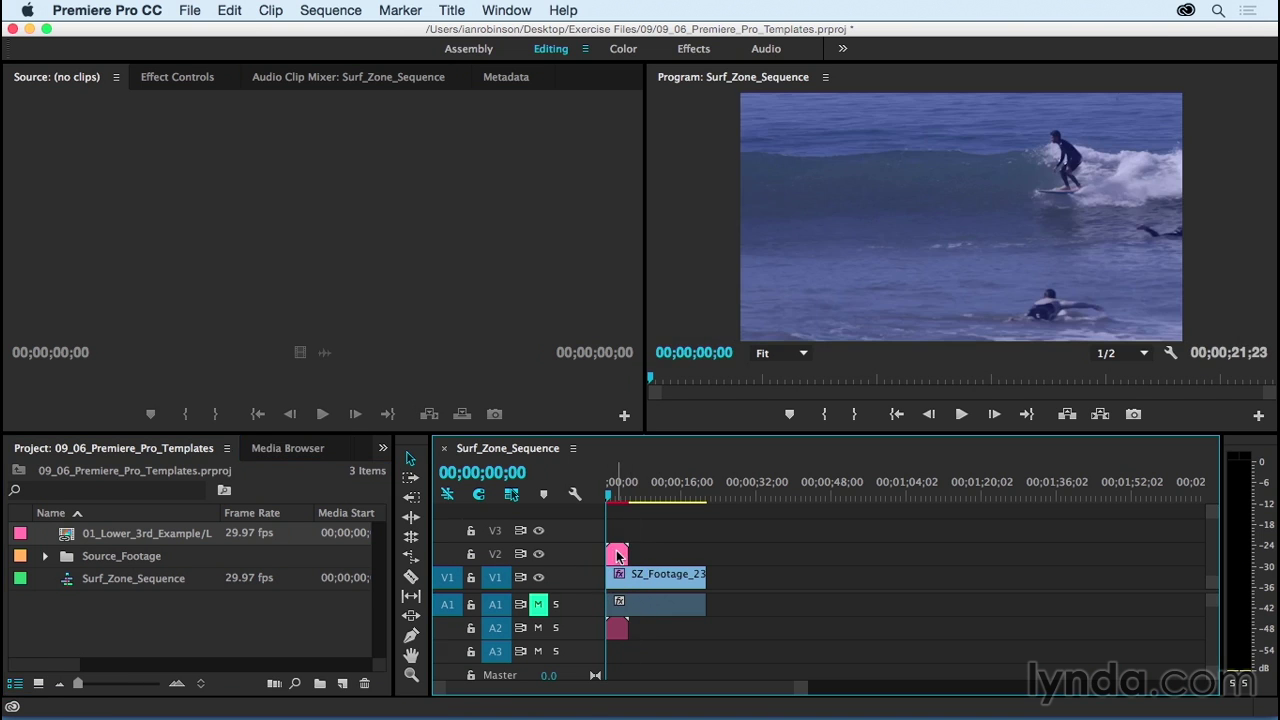
{"action": "left_click", "coordinate": [614, 497]}
{"action": "left_click_drag", "start_coordinate": [614, 497], "coordinate": [621, 497]}
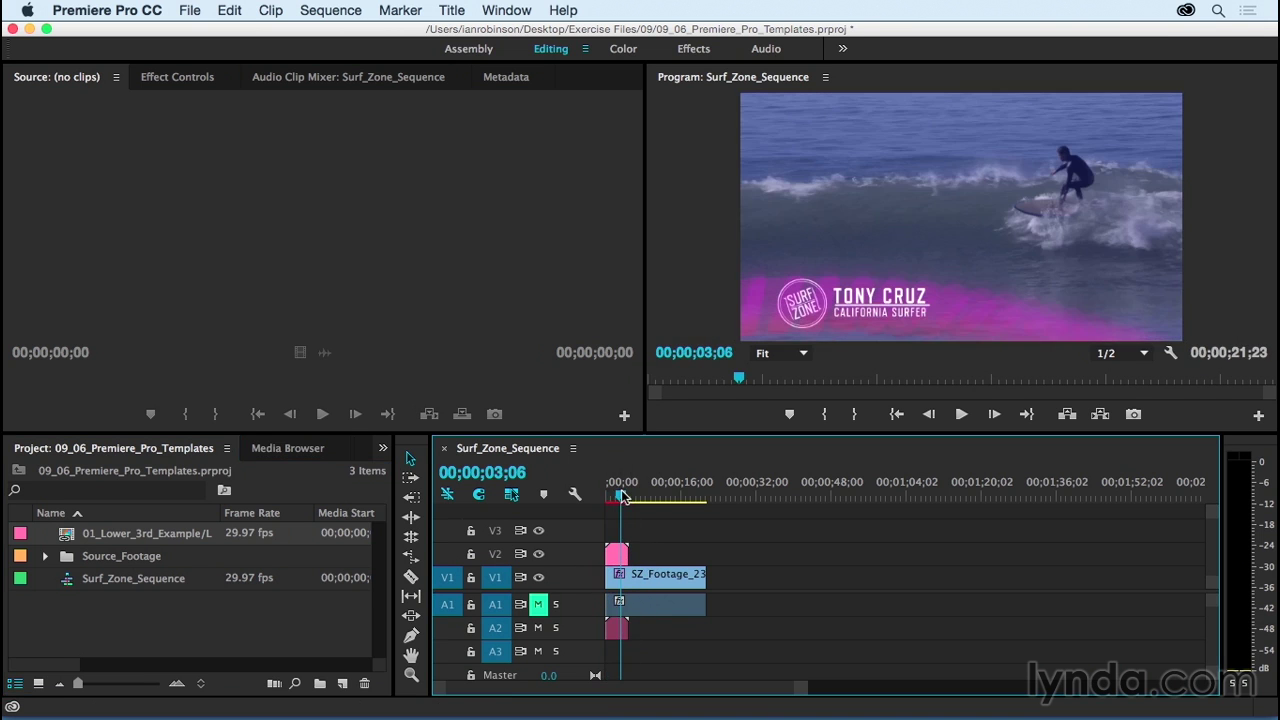
Step: Unlink the lower-third clip, delete its audio from track A2, and move the playhead to 00;00;03;00
{"action": "left_click", "coordinate": [617, 630]}
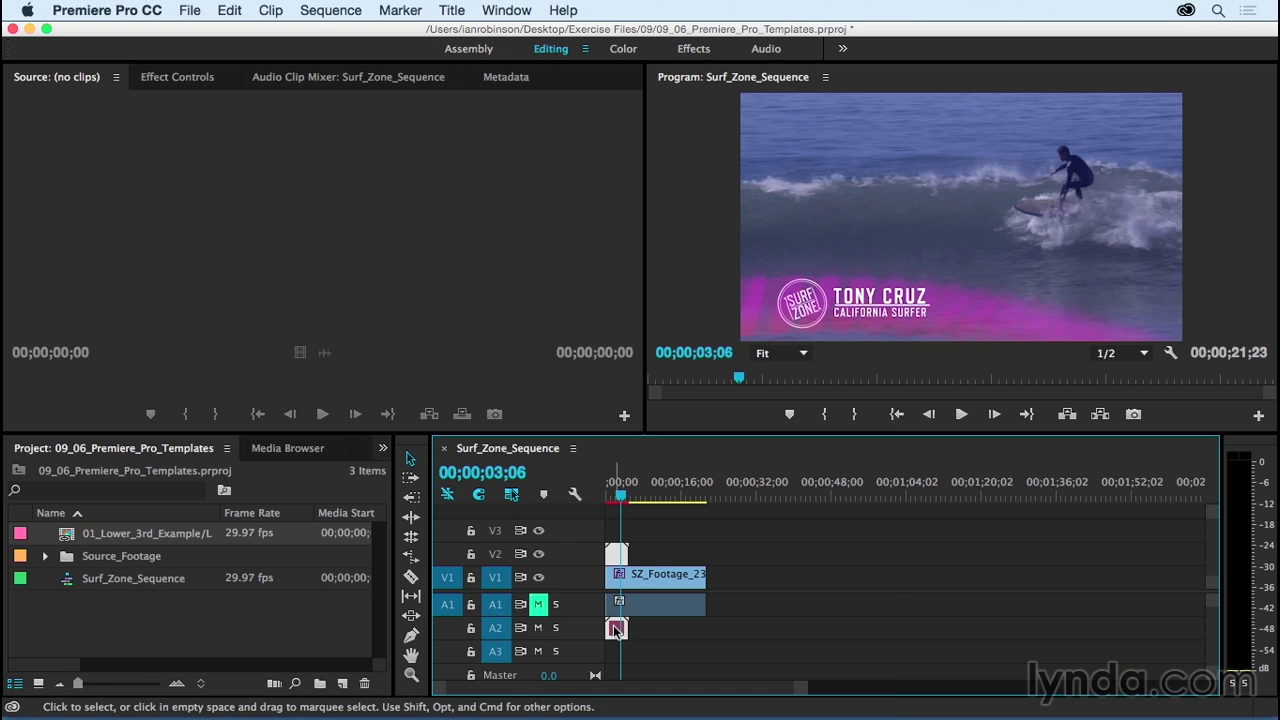
{"action": "right_click", "coordinate": [616, 628]}
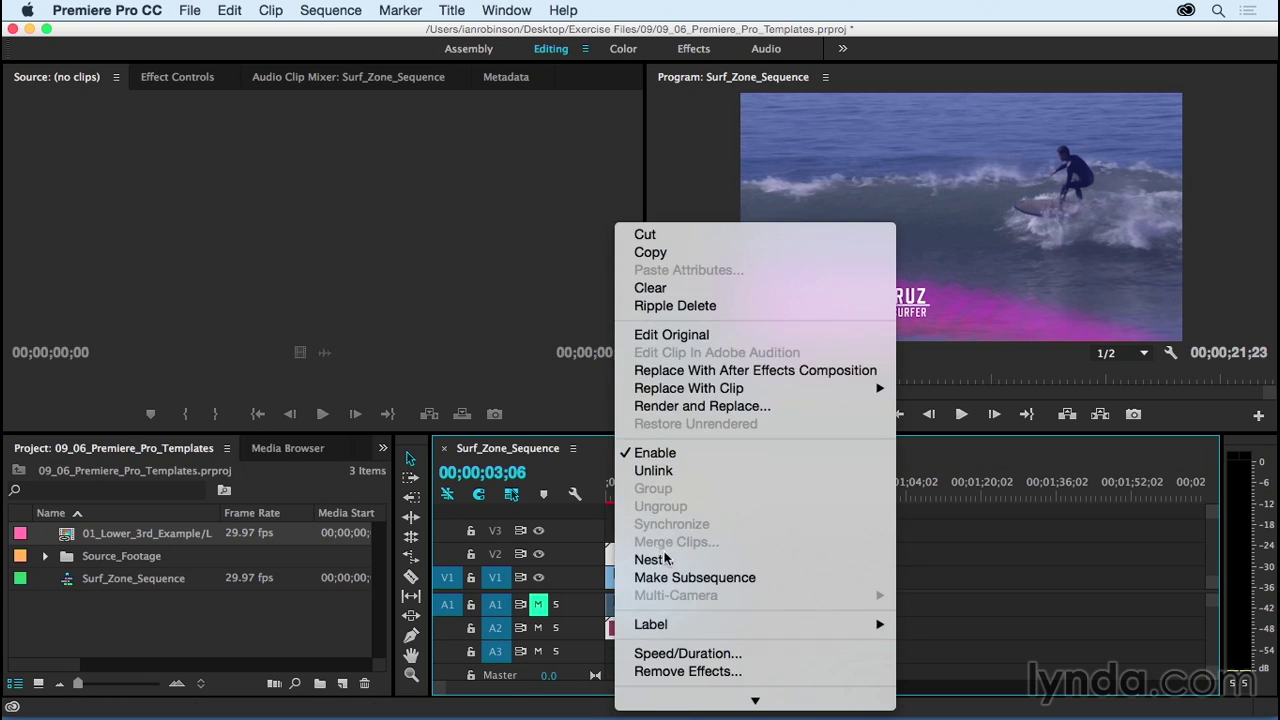
{"action": "left_click", "coordinate": [666, 472]}
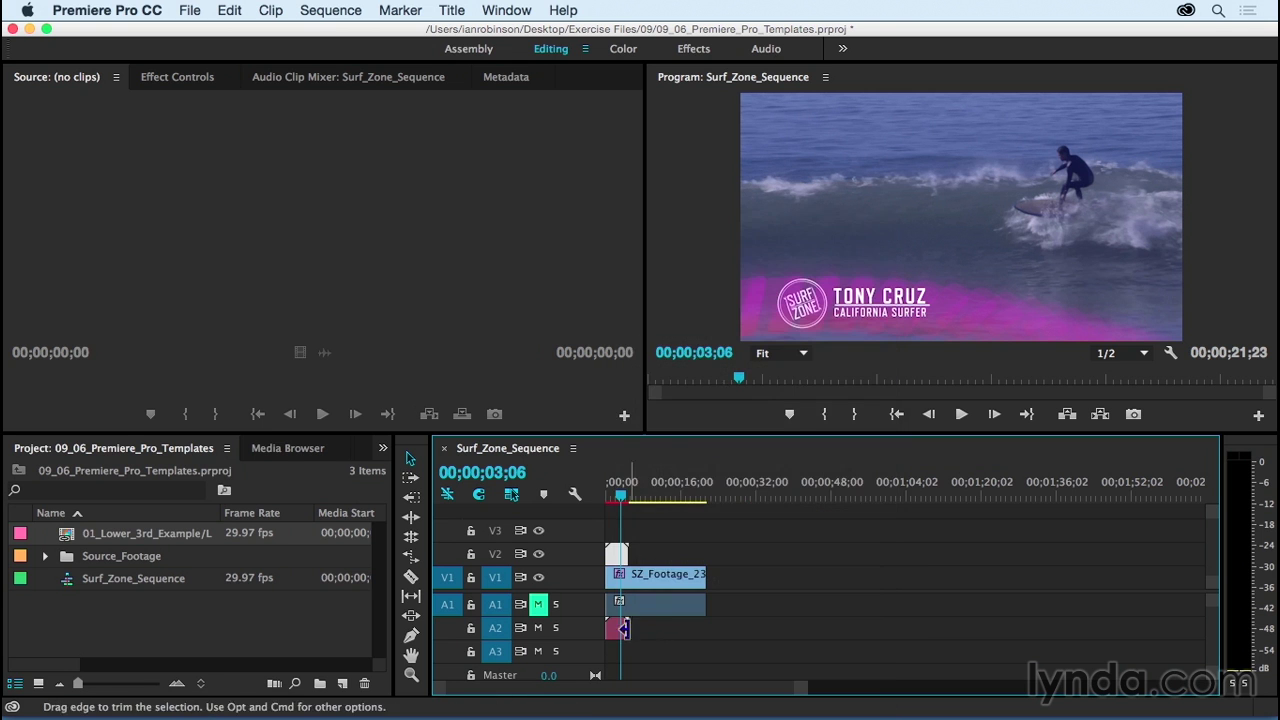
{"action": "left_click", "coordinate": [620, 630]}
{"action": "key", "text": "Delete"}
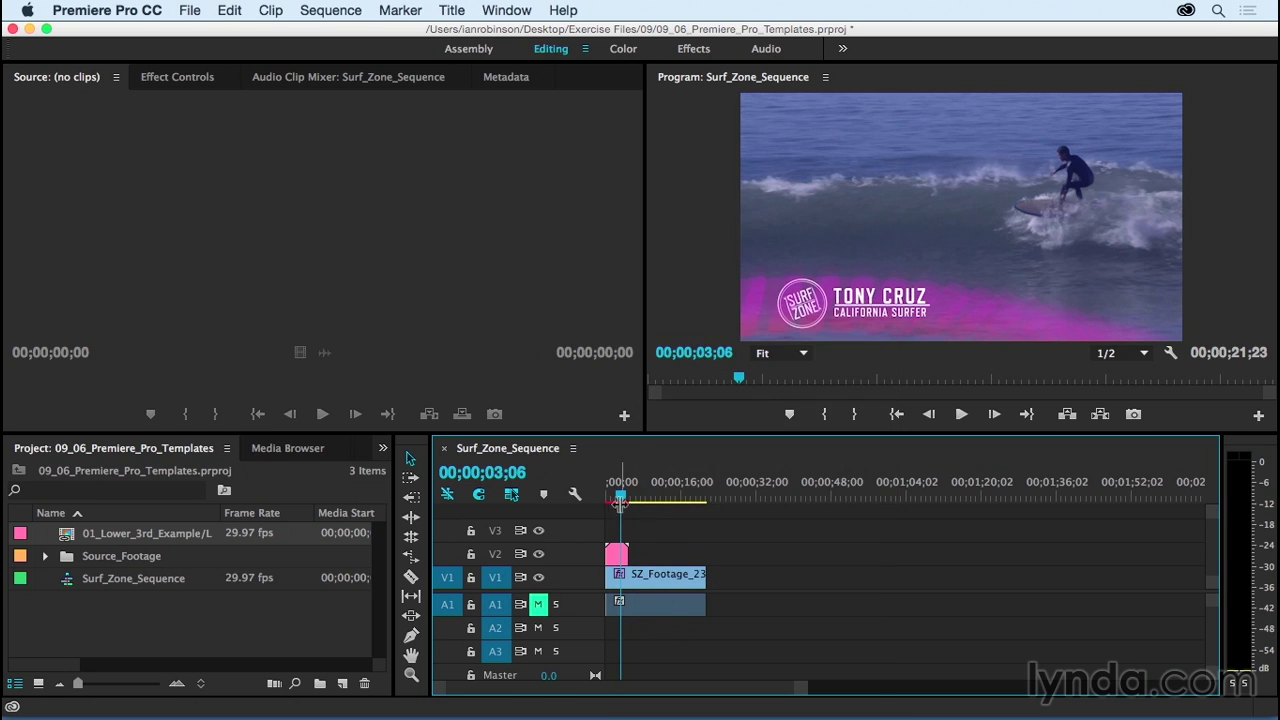
{"action": "left_click_drag", "start_coordinate": [620, 500], "coordinate": [620, 499]}
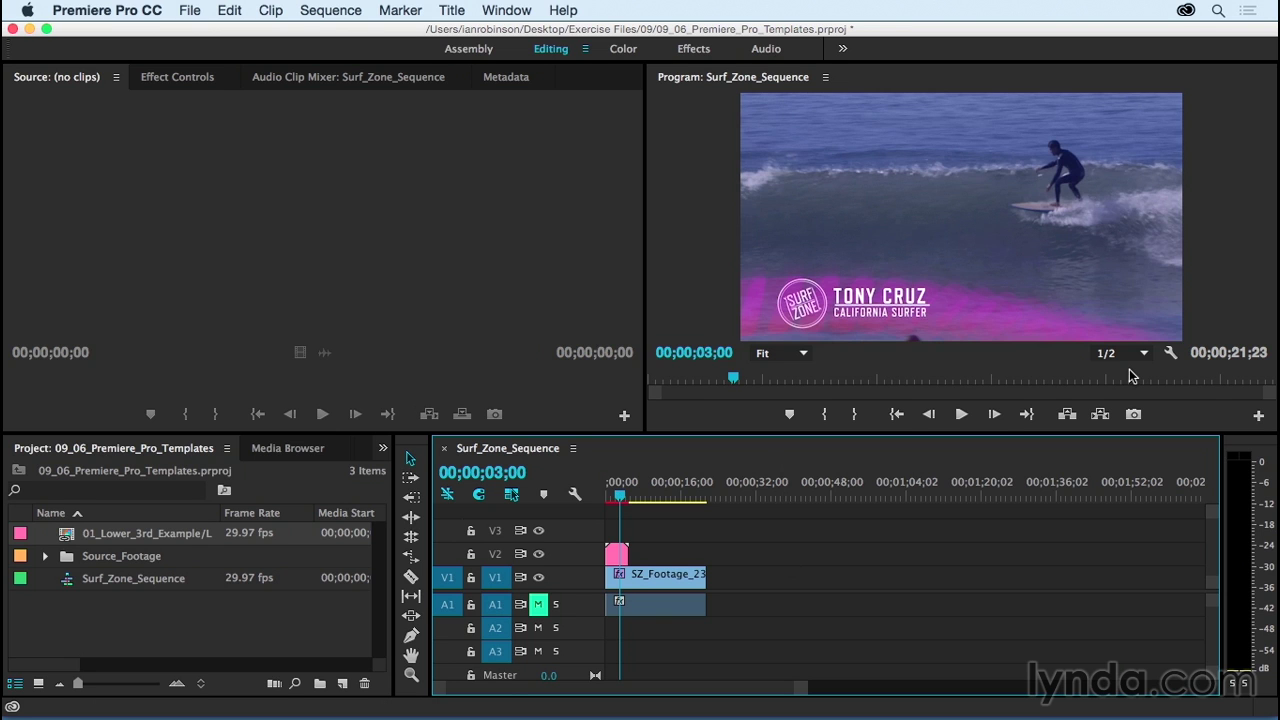
Step: Set the opacity blend mode of the lower-third clip on track V2 to Hard Light
{"action": "double_click", "coordinate": [617, 554]}
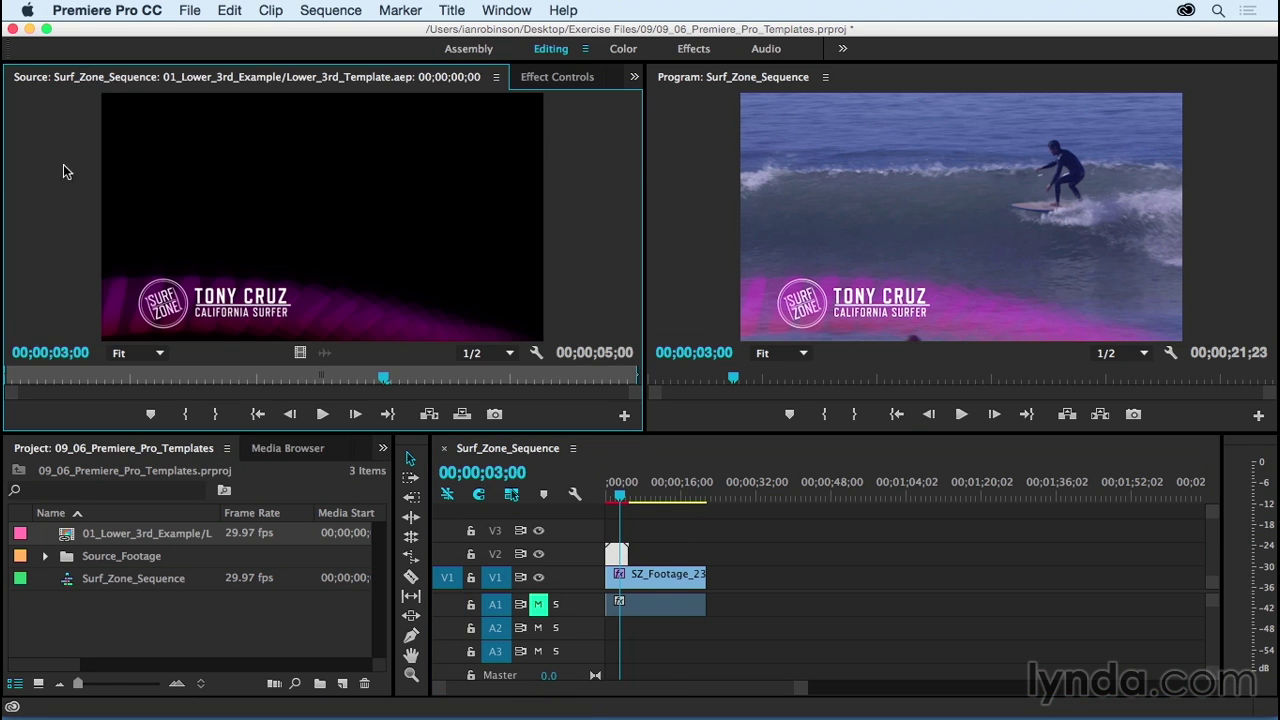
{"action": "left_click", "coordinate": [566, 80]}
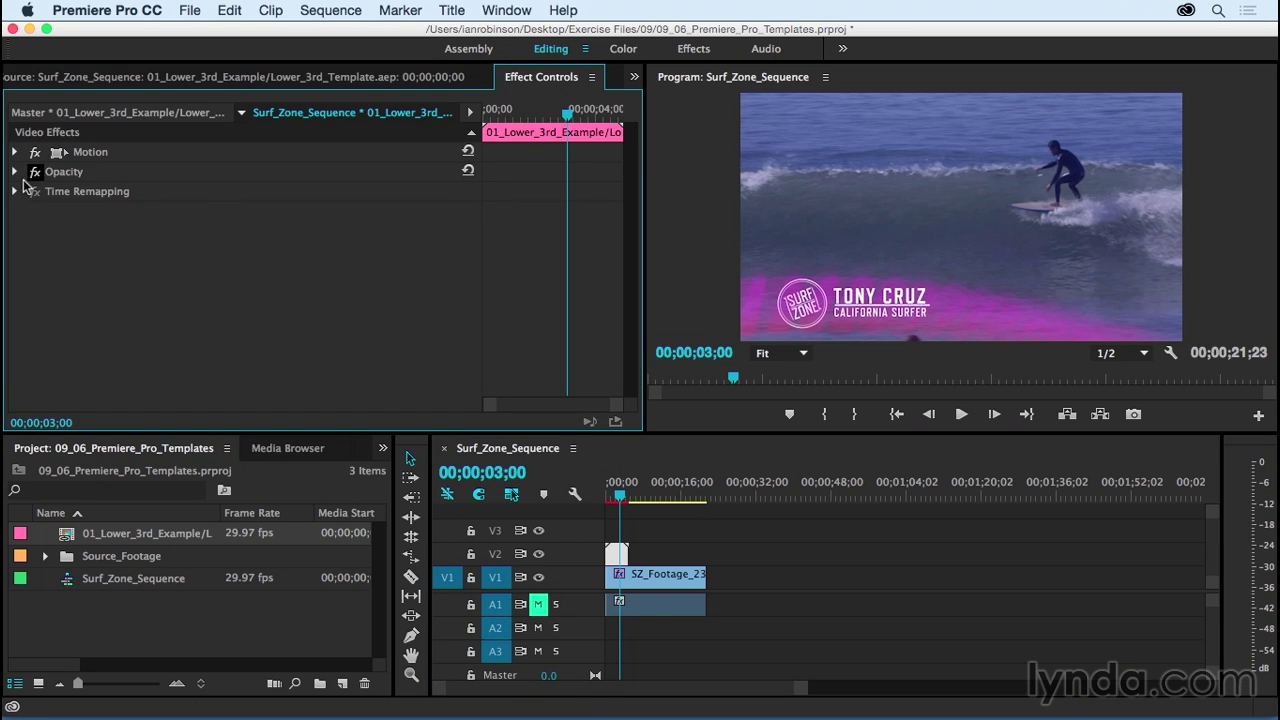
{"action": "left_click", "coordinate": [15, 173]}
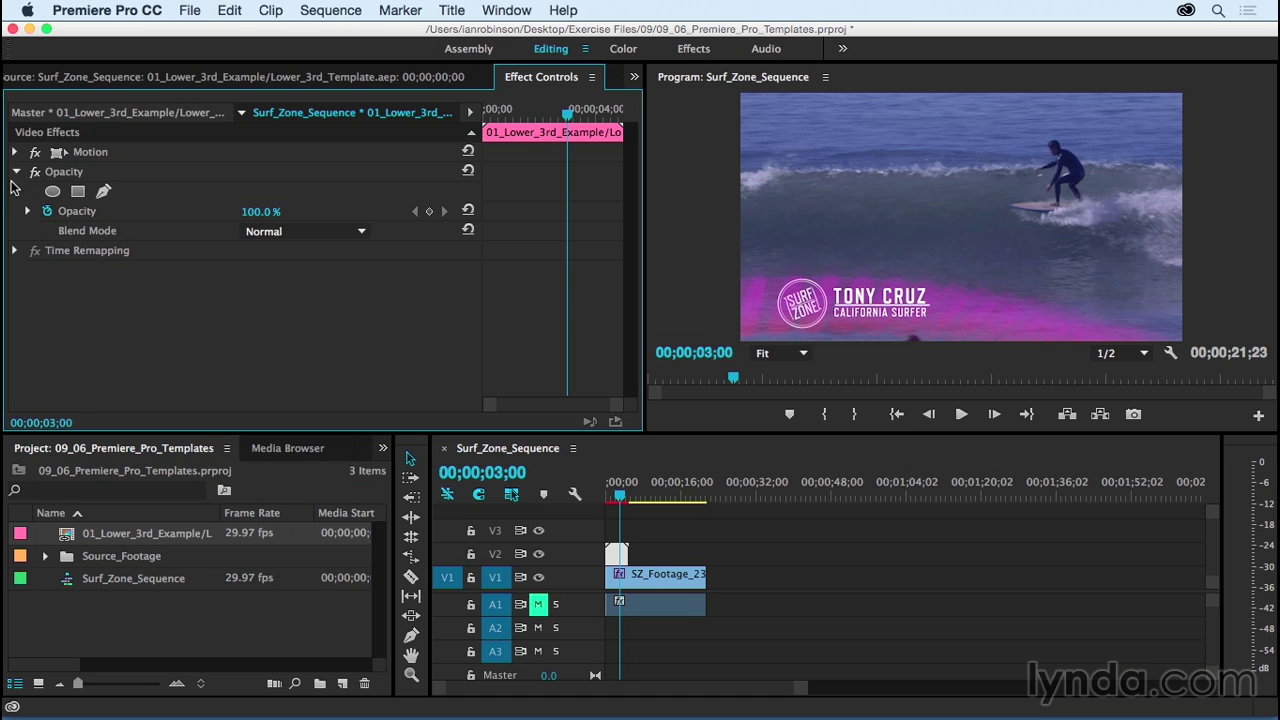
{"action": "left_click", "coordinate": [339, 235]}
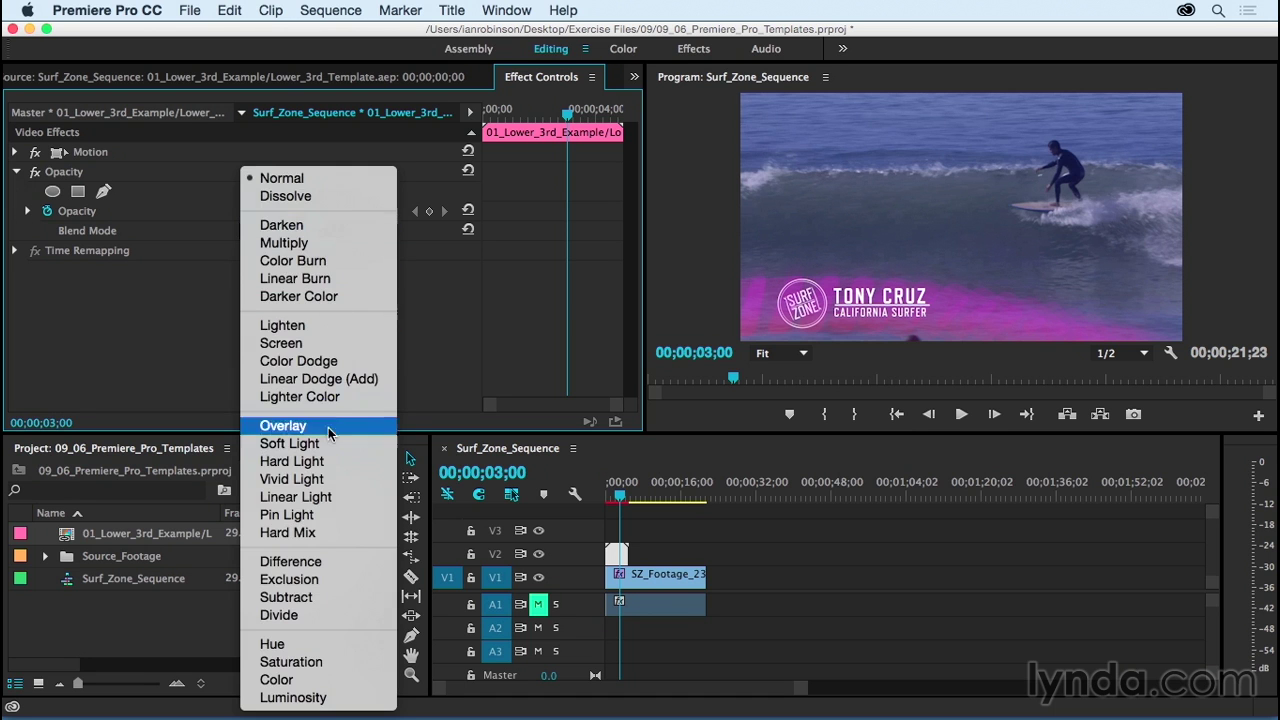
{"action": "left_click", "coordinate": [336, 461]}
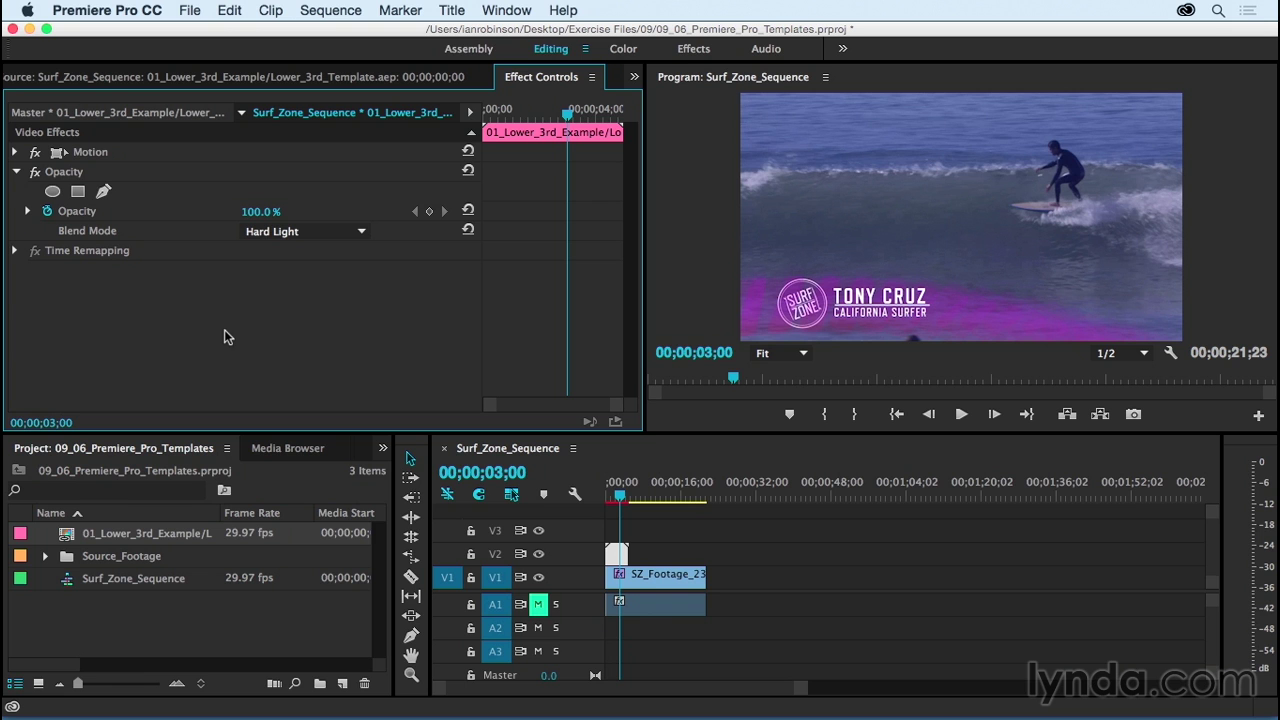
Step: In the 01_Lower_3rd_Example master clip, replace the editable CALIFORNIA SURFER text with FIRST Pass
{"action": "left_click", "coordinate": [70, 541]}
{"action": "double_click", "coordinate": [68, 540]}
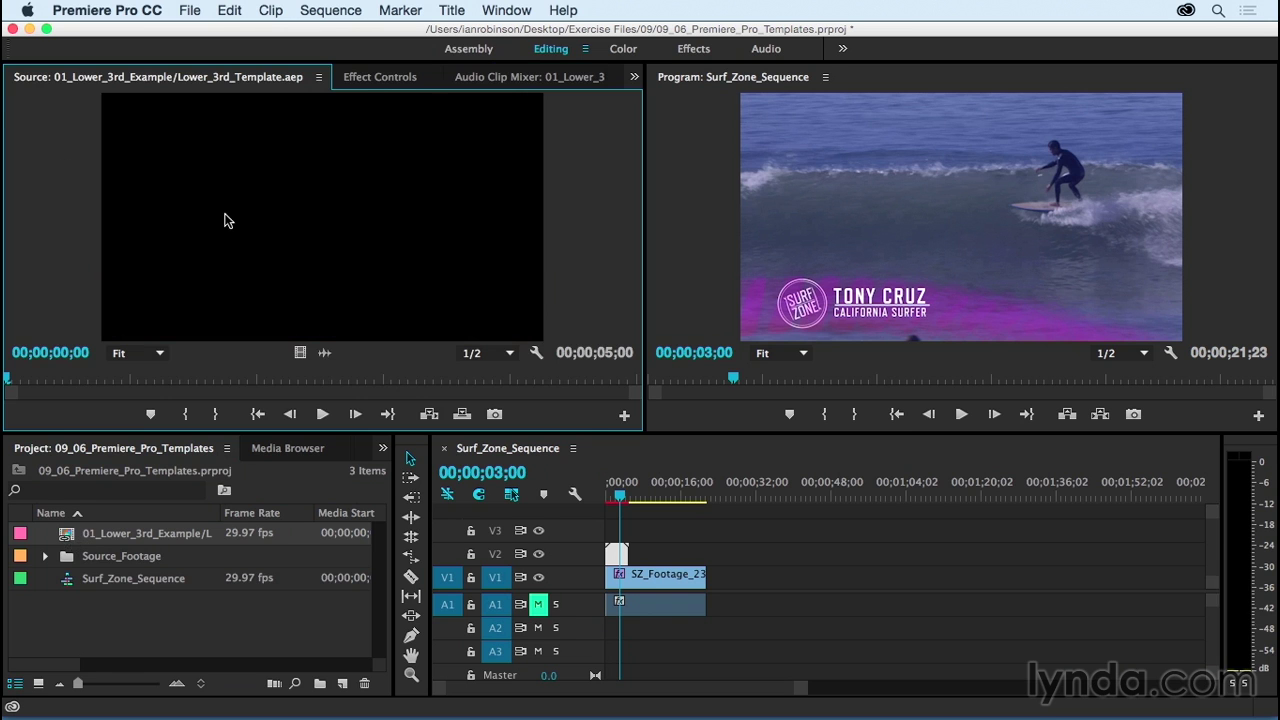
{"action": "left_click", "coordinate": [366, 78]}
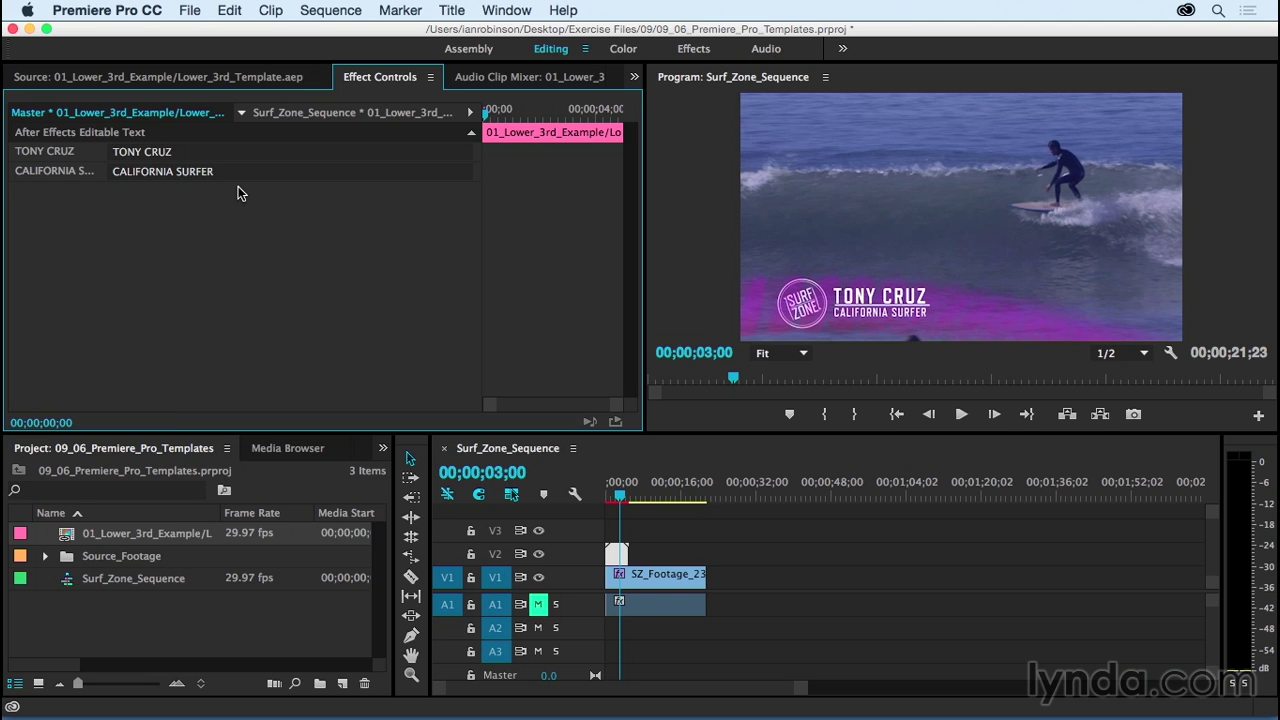
{"action": "left_click", "coordinate": [192, 171]}
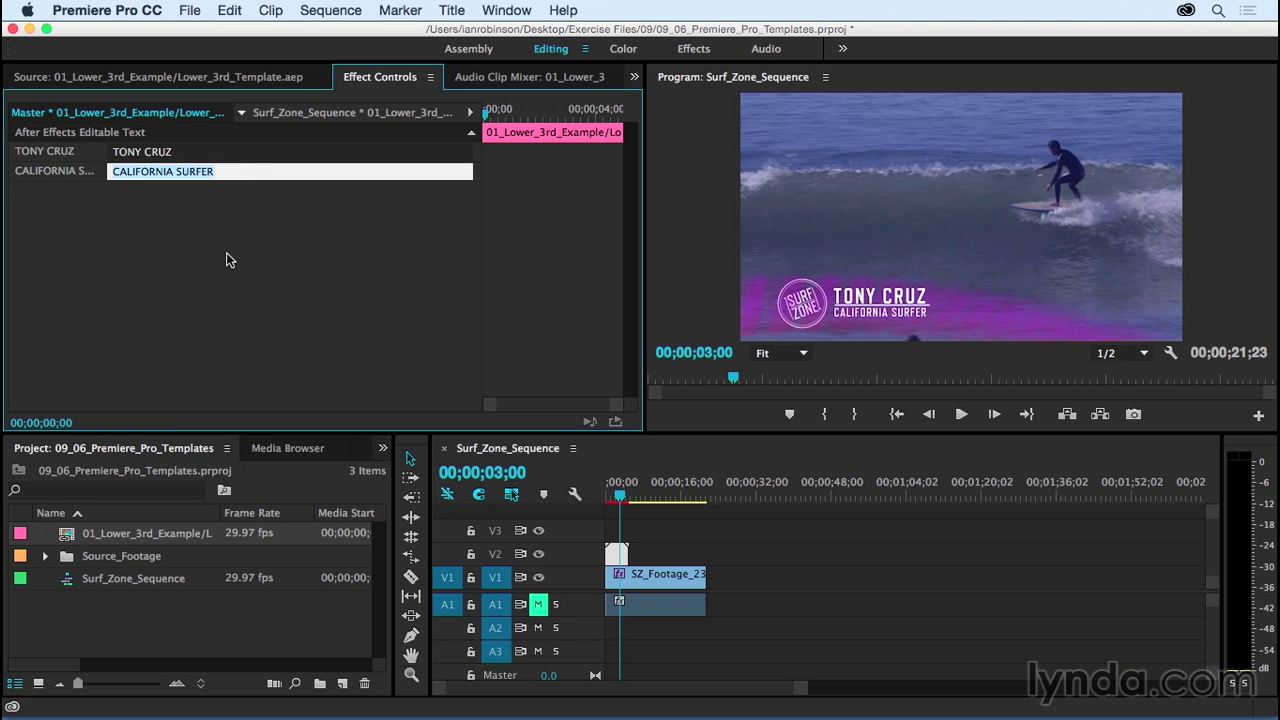
{"action": "type", "text": "FIRST PASS"}
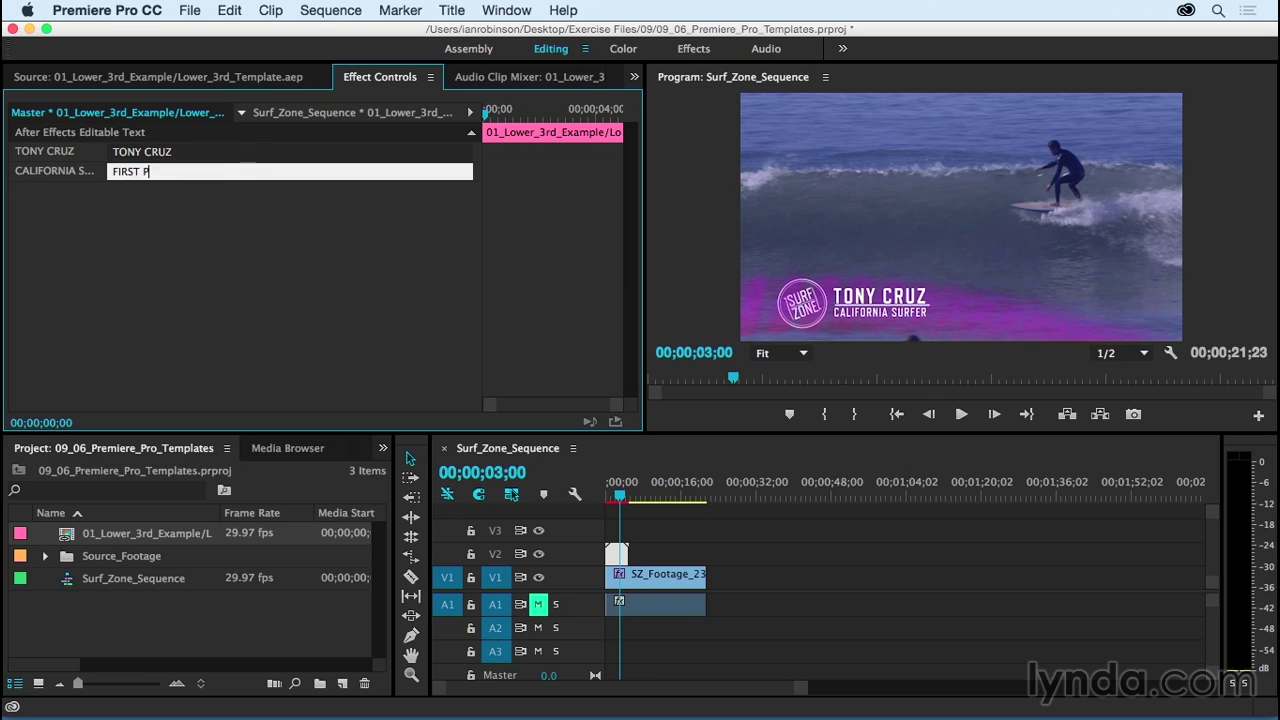
{"action": "key", "text": "BackSpace"}
{"action": "key", "text": "BackSpace"}
{"action": "type", "text": "ass"}
{"action": "left_click", "coordinate": [159, 260]}
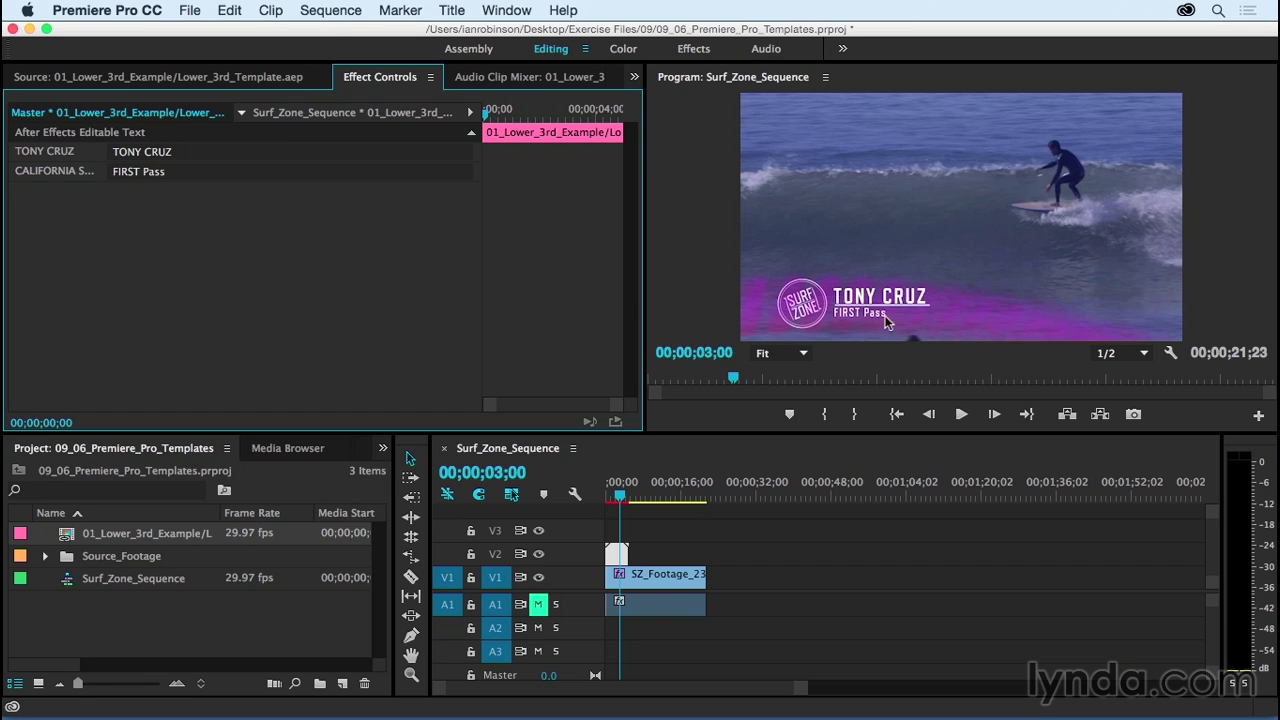
Step: Correct the master clip's second text line to all-caps FIRST PASS and preview the sequence at 00;00;02;00
{"action": "left_click", "coordinate": [200, 176]}
{"action": "left_click_drag", "start_coordinate": [200, 176], "coordinate": [157, 176]}
{"action": "type", "text": "ASS"}
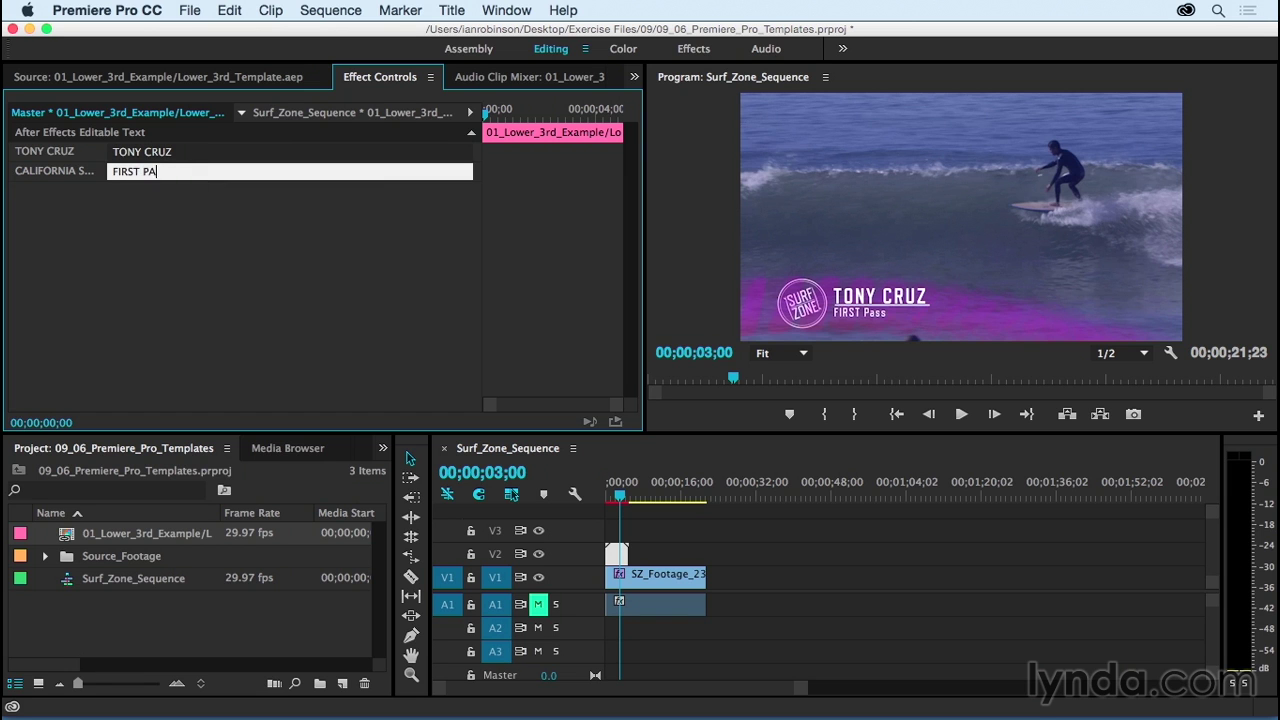
{"action": "left_click", "coordinate": [170, 233]}
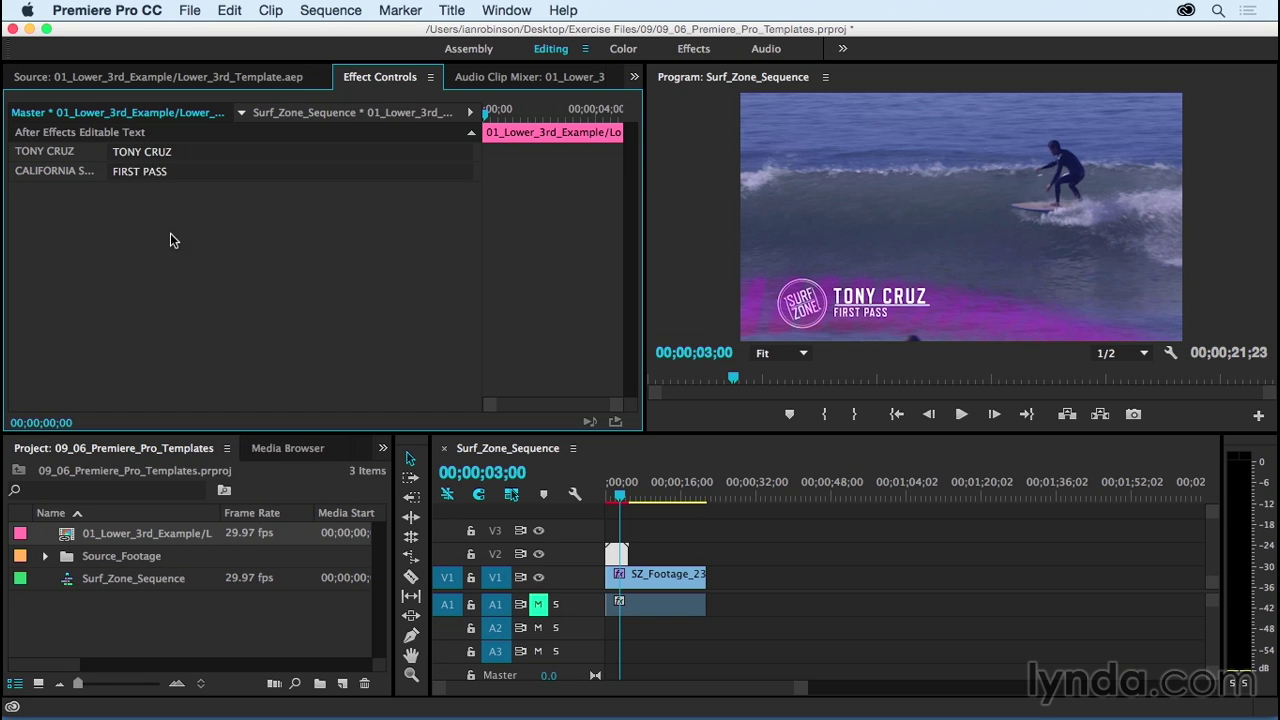
{"action": "left_click", "coordinate": [614, 496]}
{"action": "left_click_drag", "start_coordinate": [615, 503], "coordinate": [619, 507]}
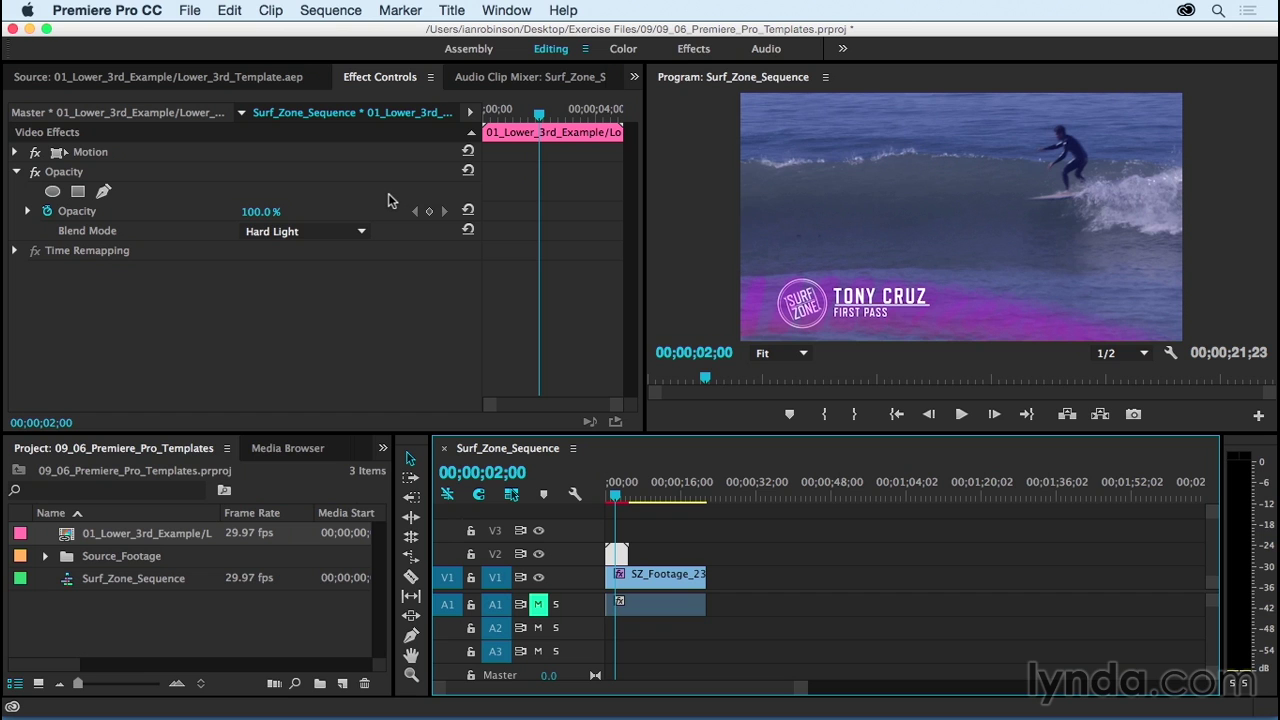
{"action": "left_click", "coordinate": [69, 538]}
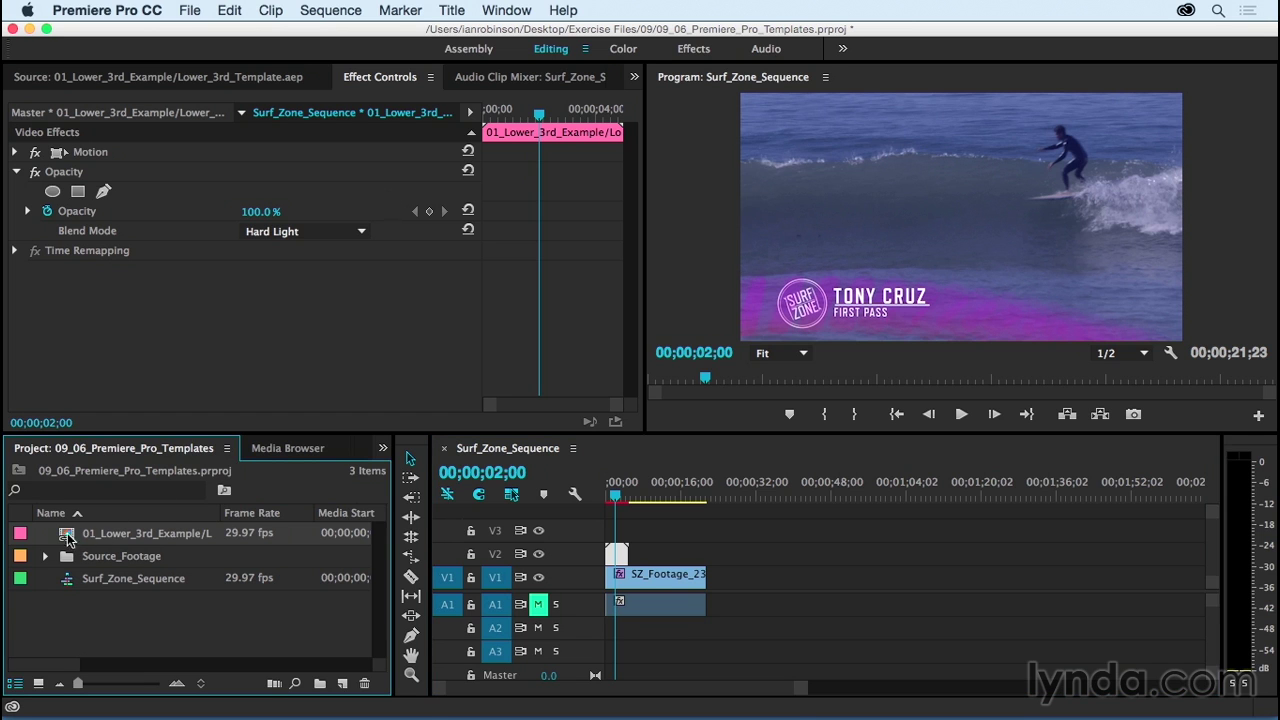
{"action": "left_click", "coordinate": [226, 10]}
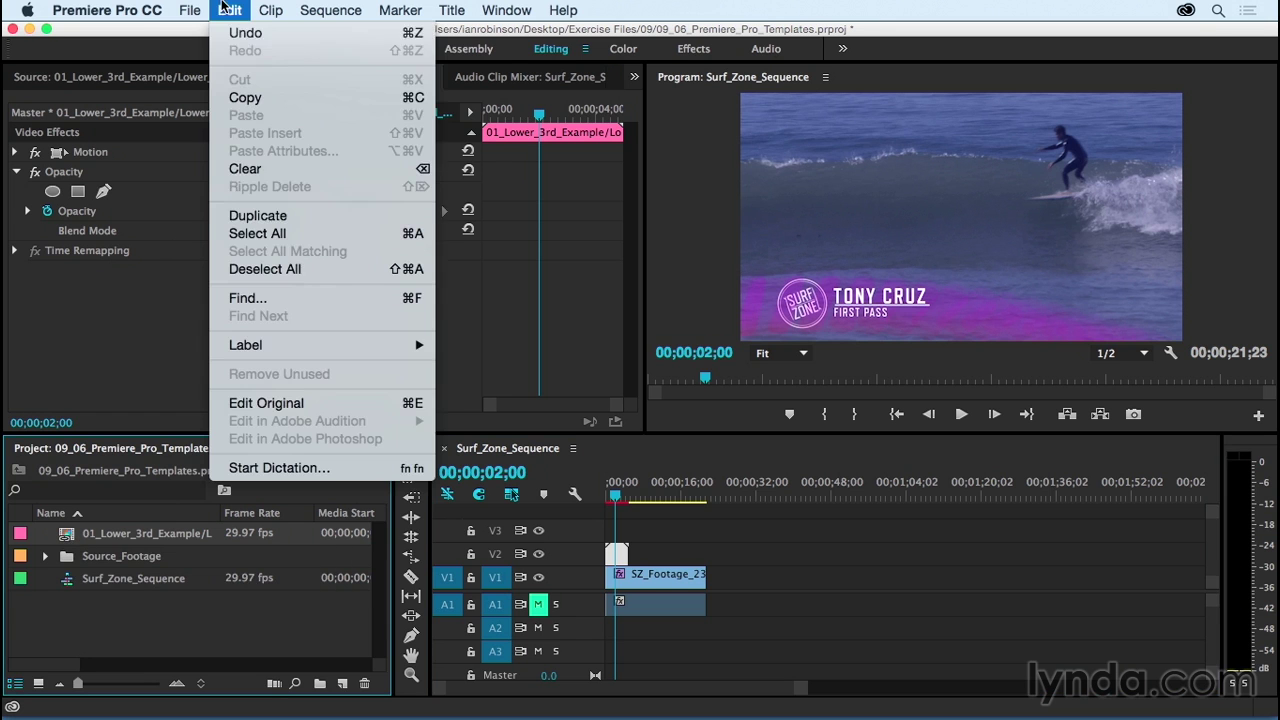
{"action": "left_click", "coordinate": [258, 215]}
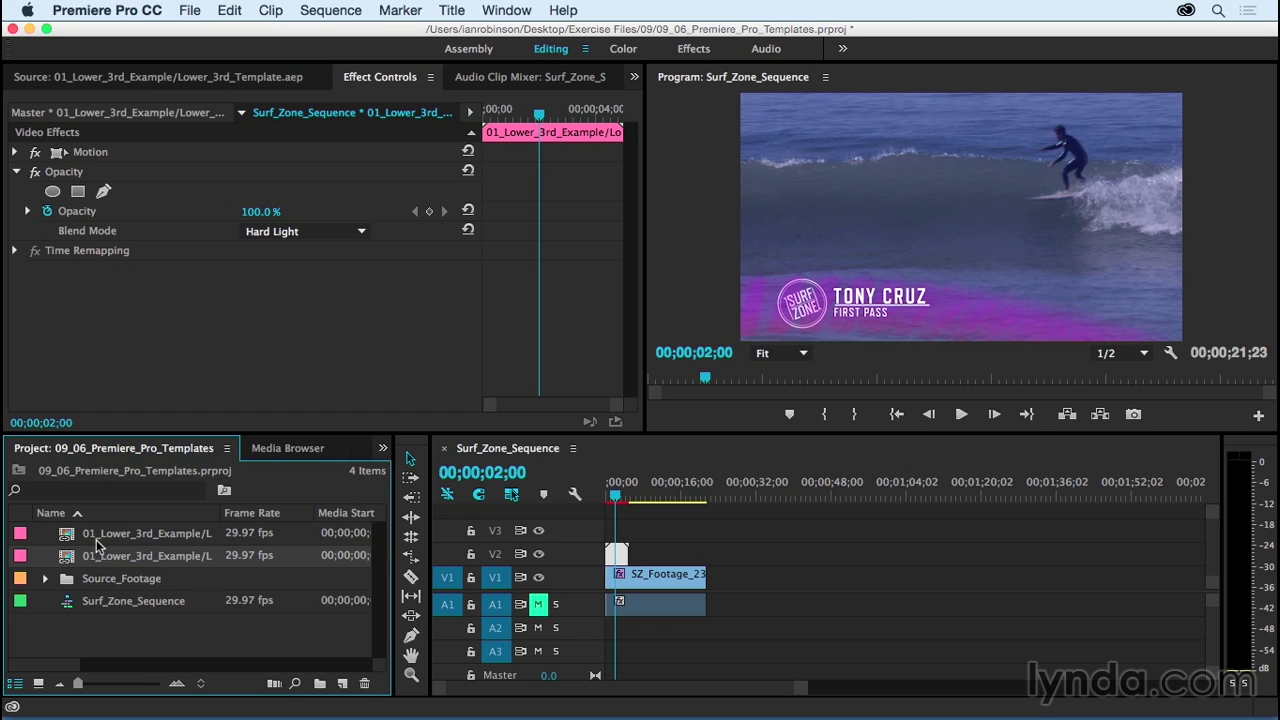
{"action": "key", "text": "BackSpace"}
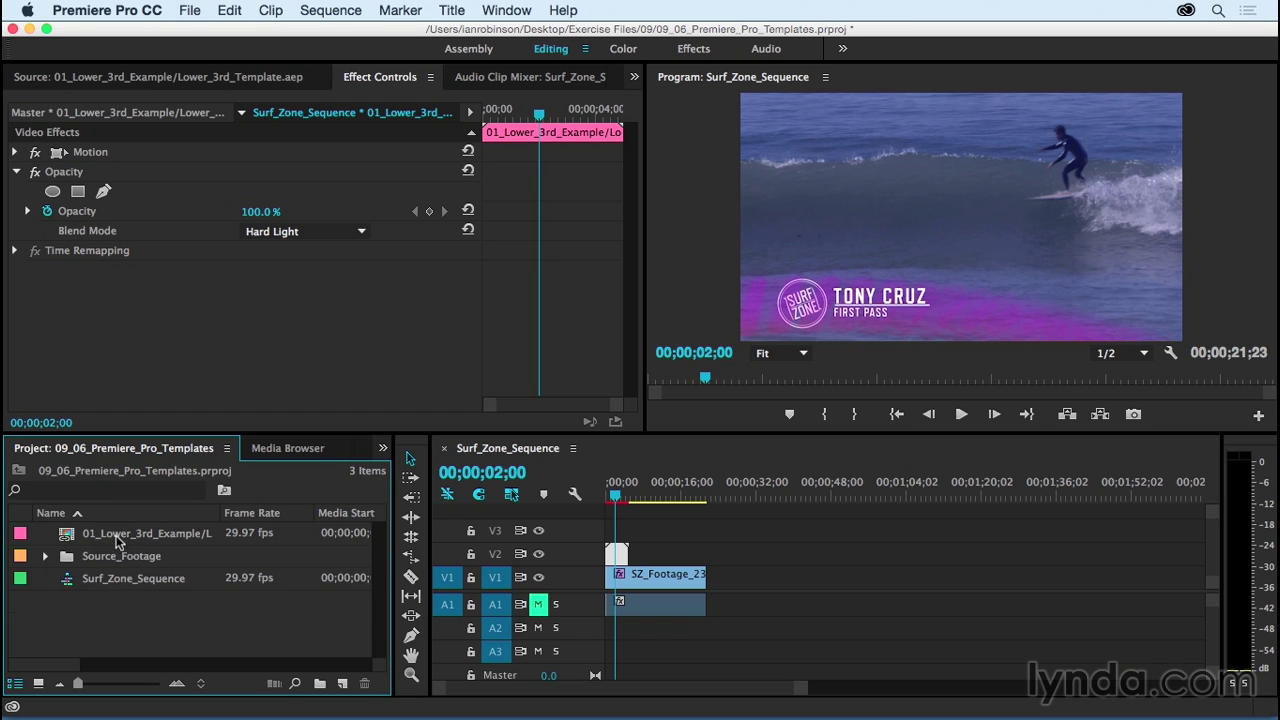
Step: Rename the imported 01_Lower_3rd_Example composition in the project as 1st Pass
{"action": "double_click", "coordinate": [122, 535]}
{"action": "left_click", "coordinate": [116, 533]}
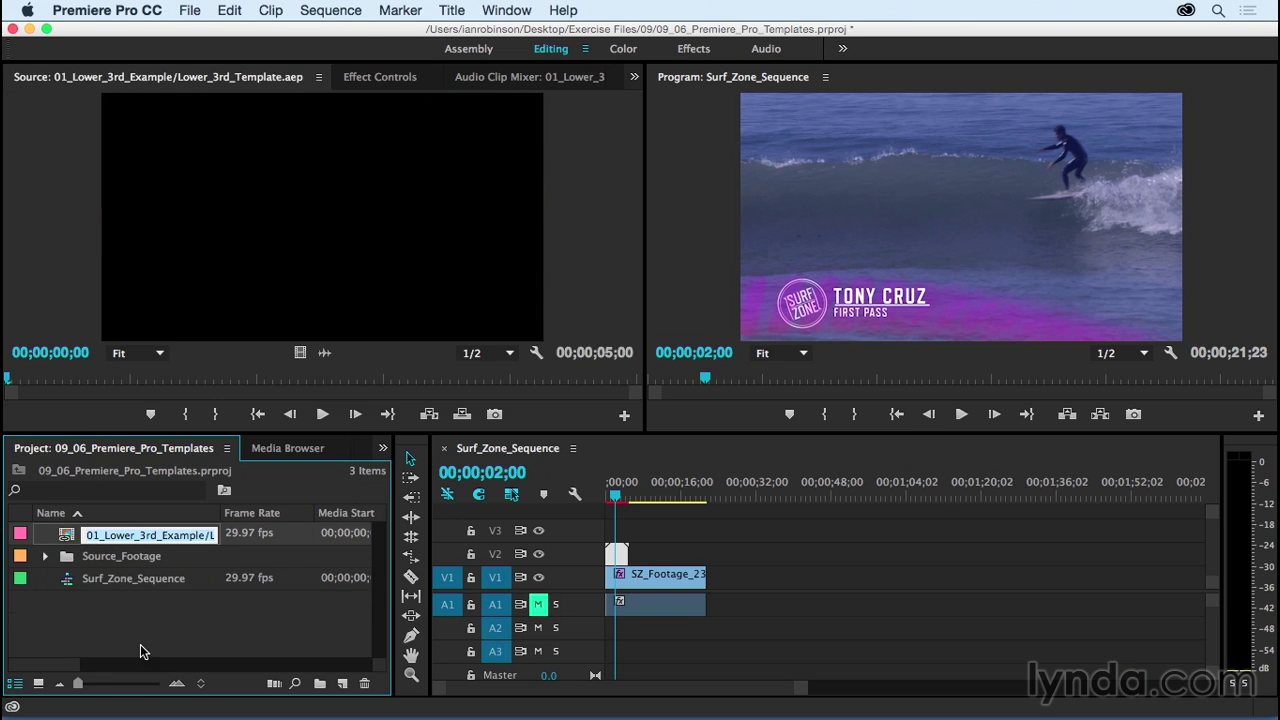
{"action": "type", "text": "1"}
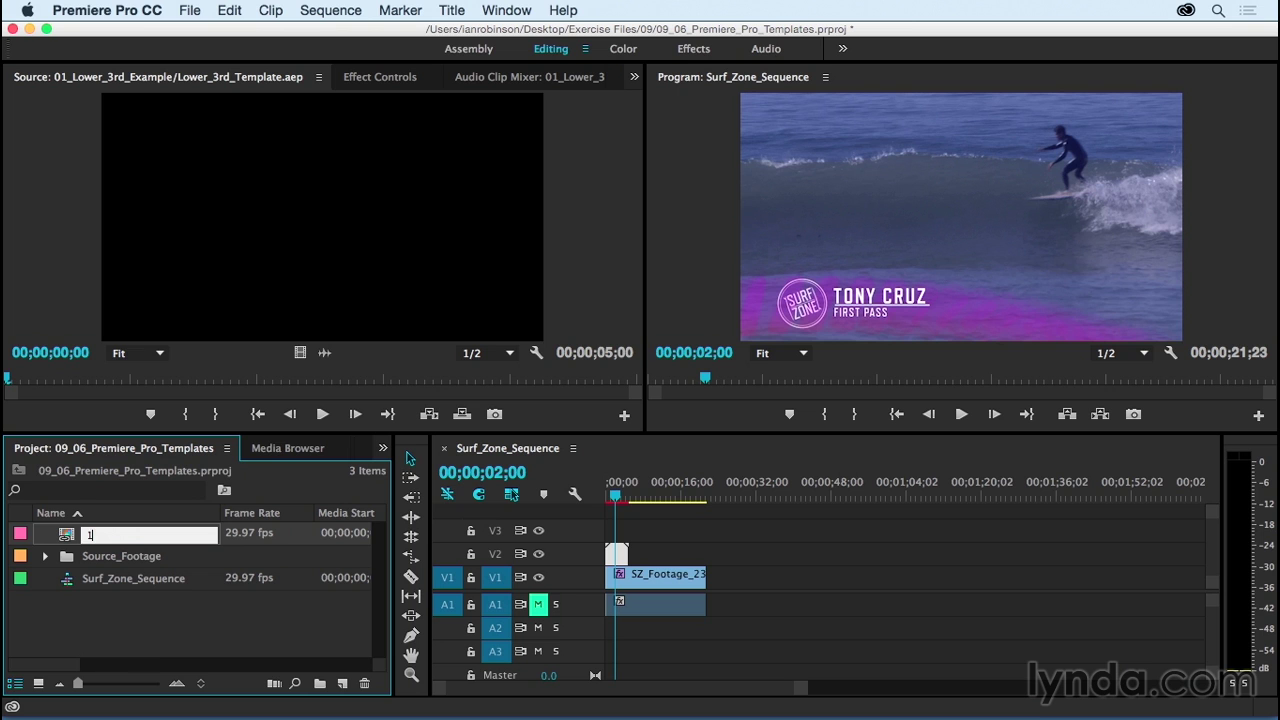
{"action": "type", "text": "st Pass"}
{"action": "key", "text": "Tab"}
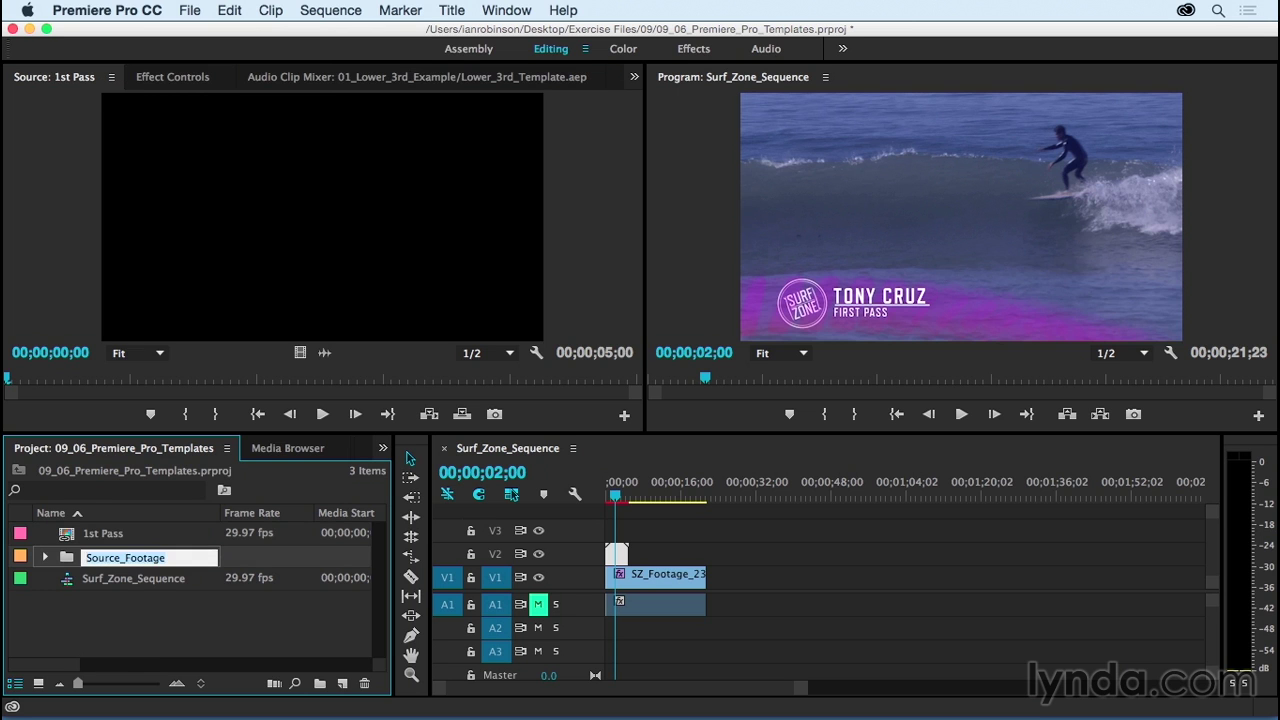
Step: Duplicate the 1st Pass item in the project and rename the copy 2nd Pass
{"action": "left_click", "coordinate": [64, 533]}
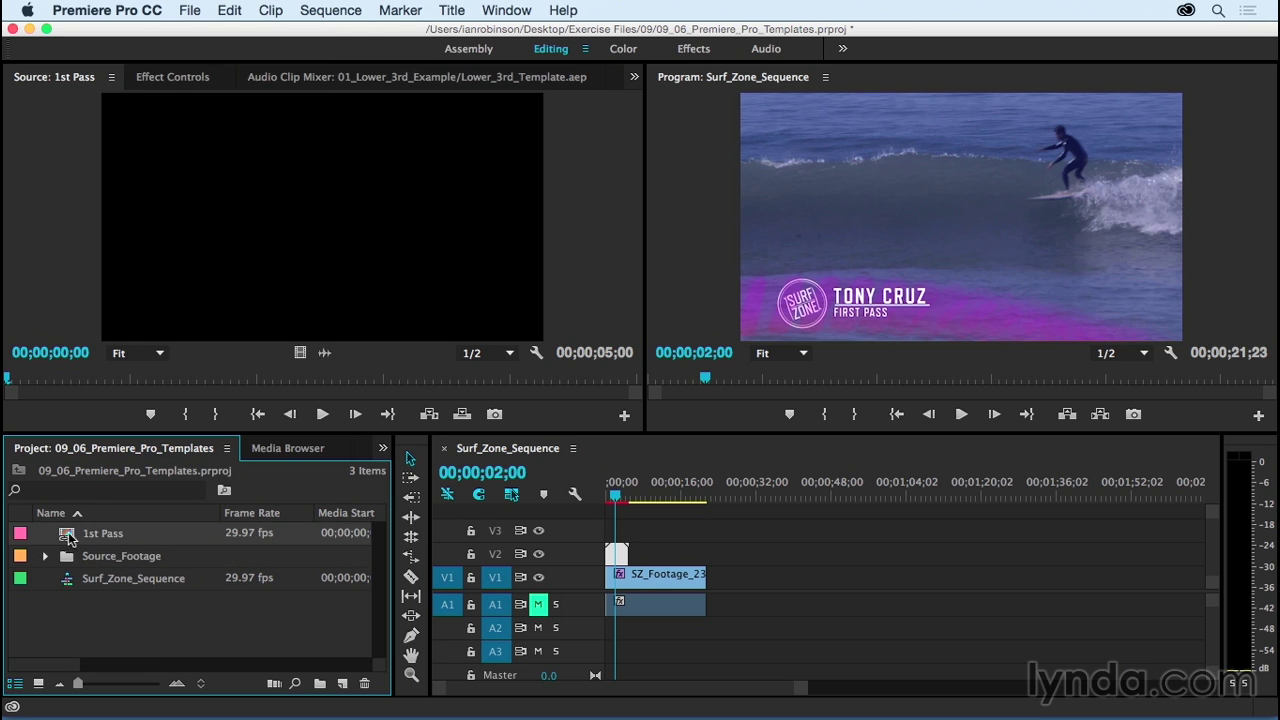
{"action": "left_click", "coordinate": [226, 11]}
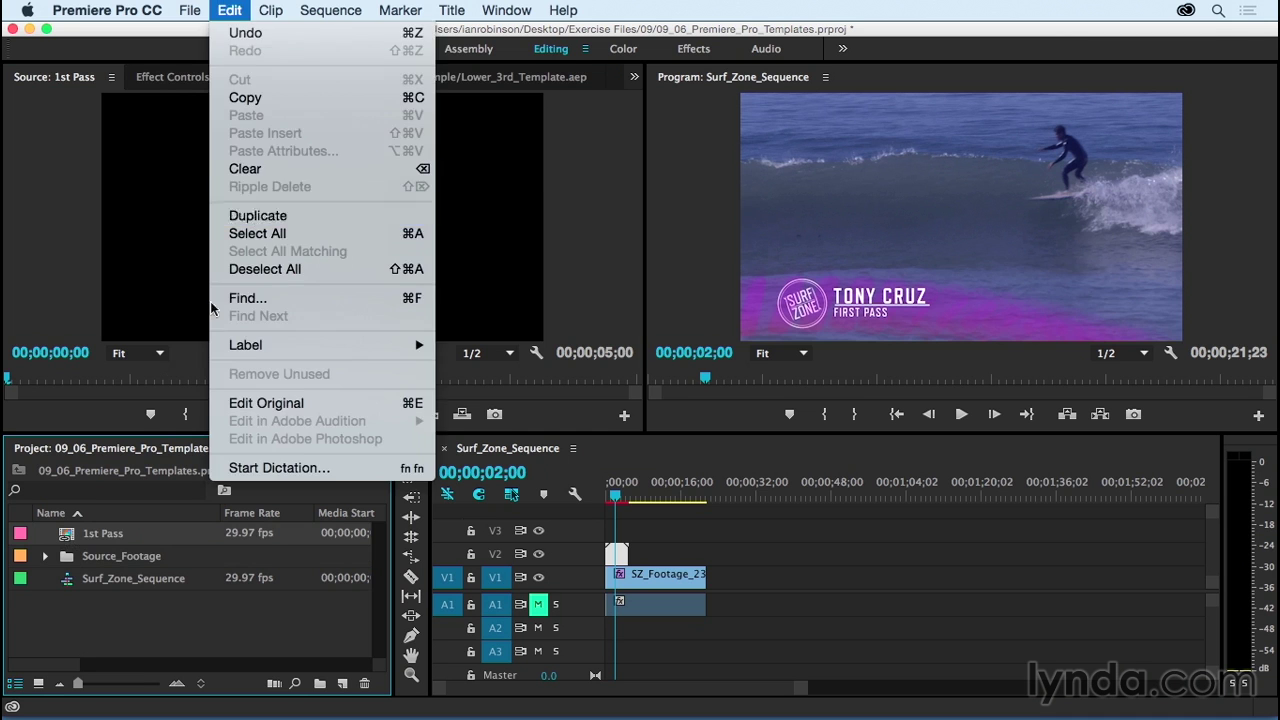
{"action": "left_click", "coordinate": [257, 217]}
{"action": "left_click", "coordinate": [104, 561]}
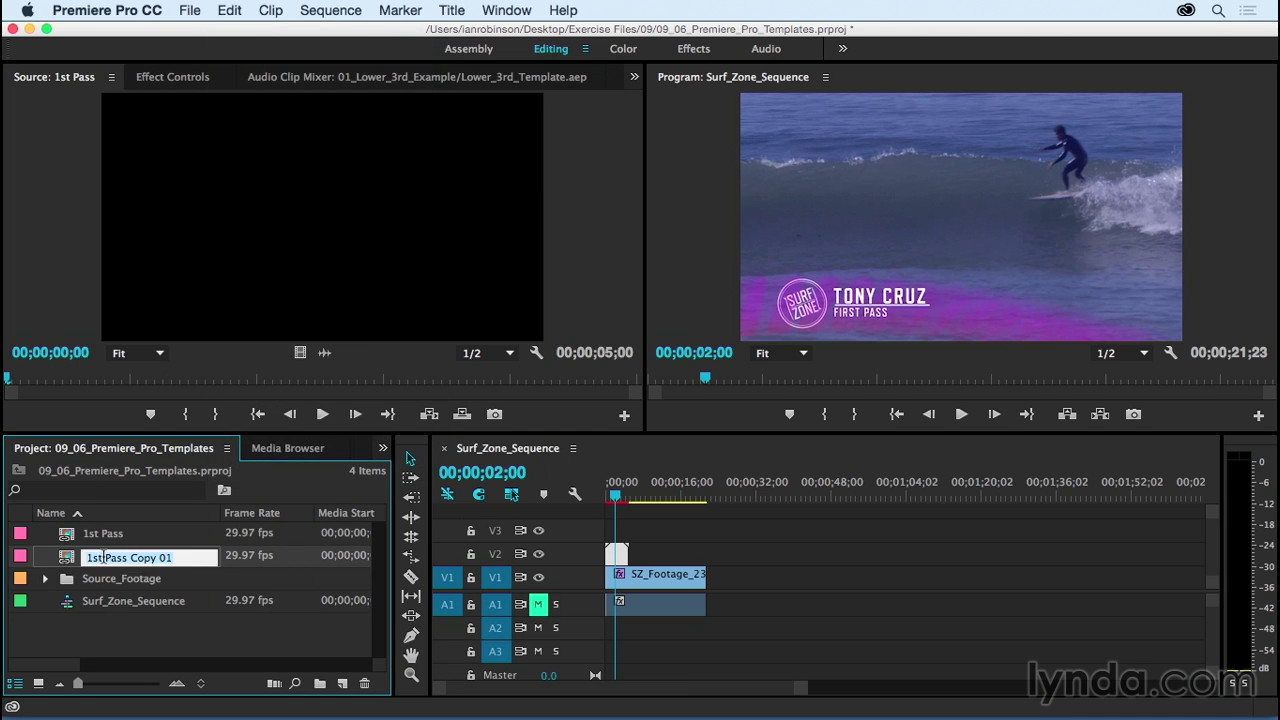
{"action": "type", "text": "2nd Pass"}
{"action": "key", "text": "Tab"}
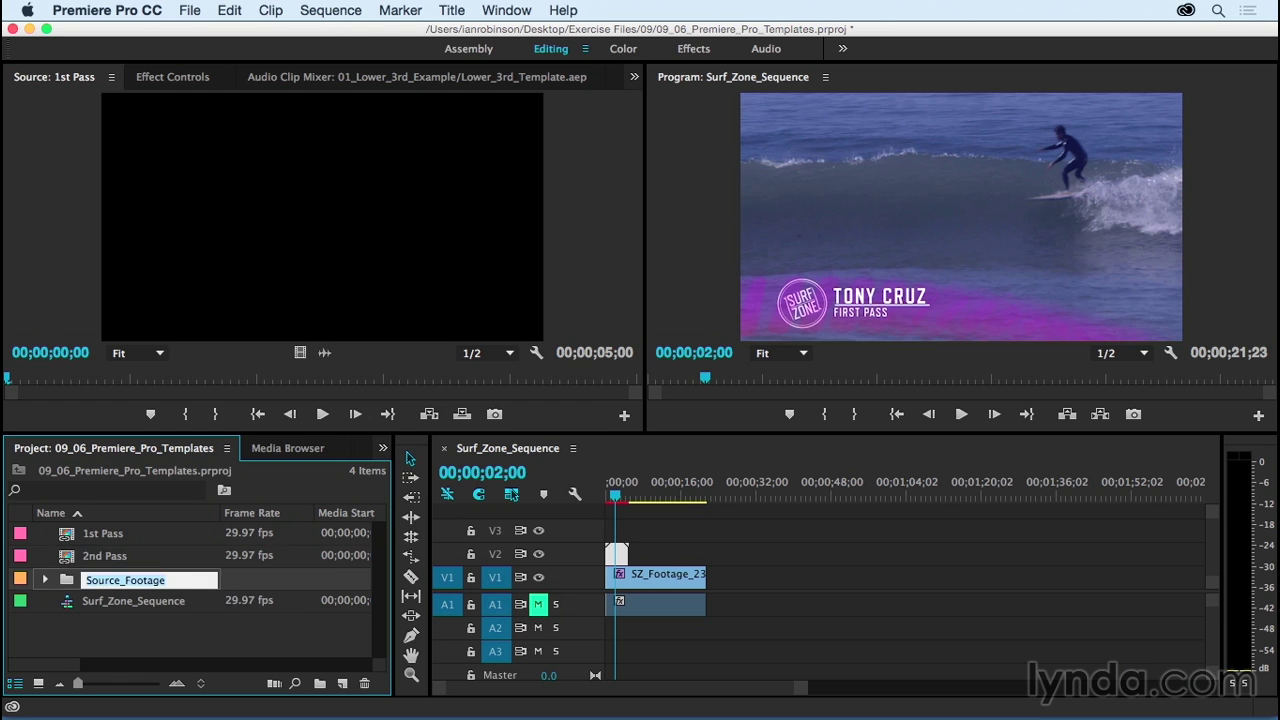
Step: Replace the FIRST PASS text in the 2nd Pass master clip with SECOND PASS
{"action": "double_click", "coordinate": [72, 559]}
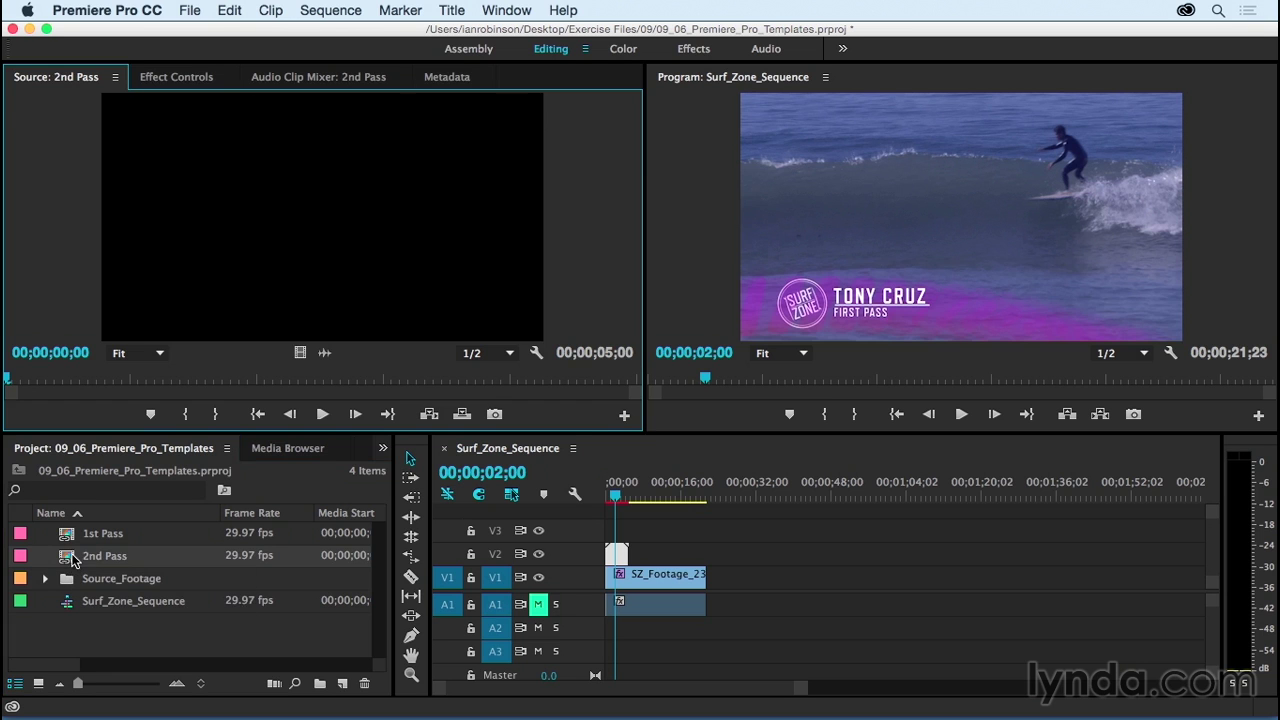
{"action": "left_click", "coordinate": [194, 78]}
{"action": "left_click", "coordinate": [185, 173]}
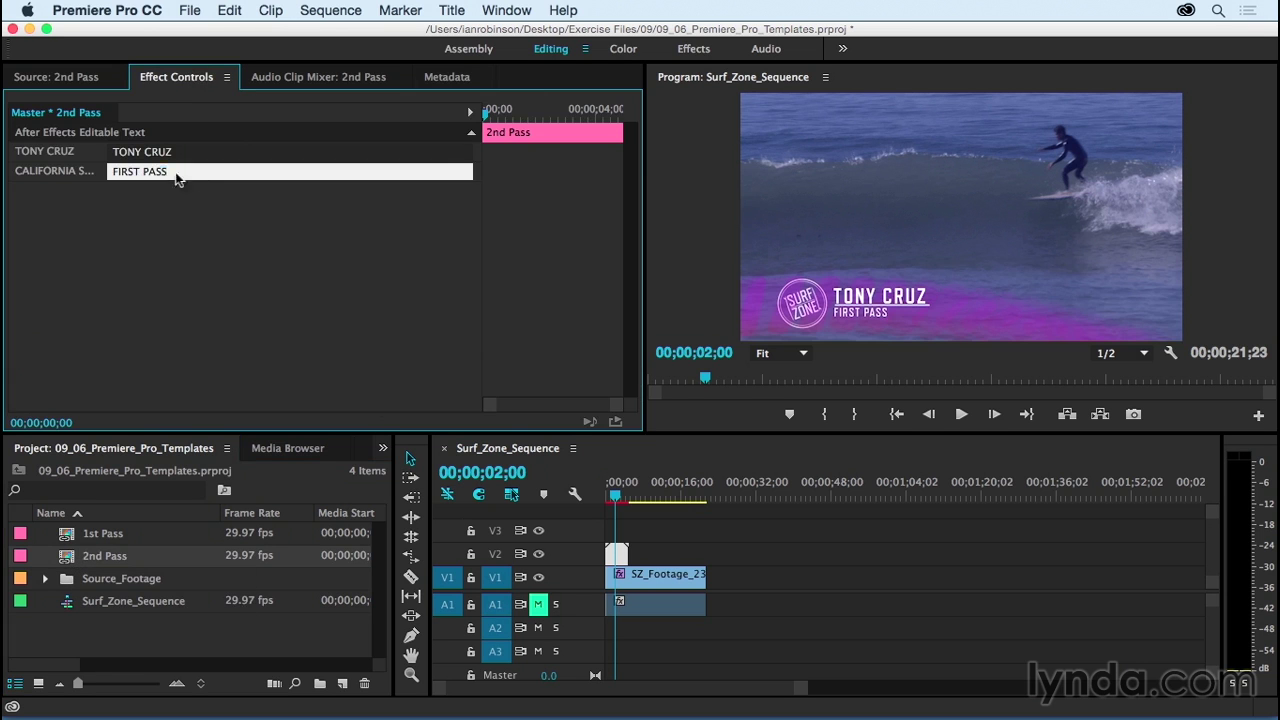
{"action": "type", "text": "SECOND PASS"}
{"action": "left_click", "coordinate": [176, 229]}
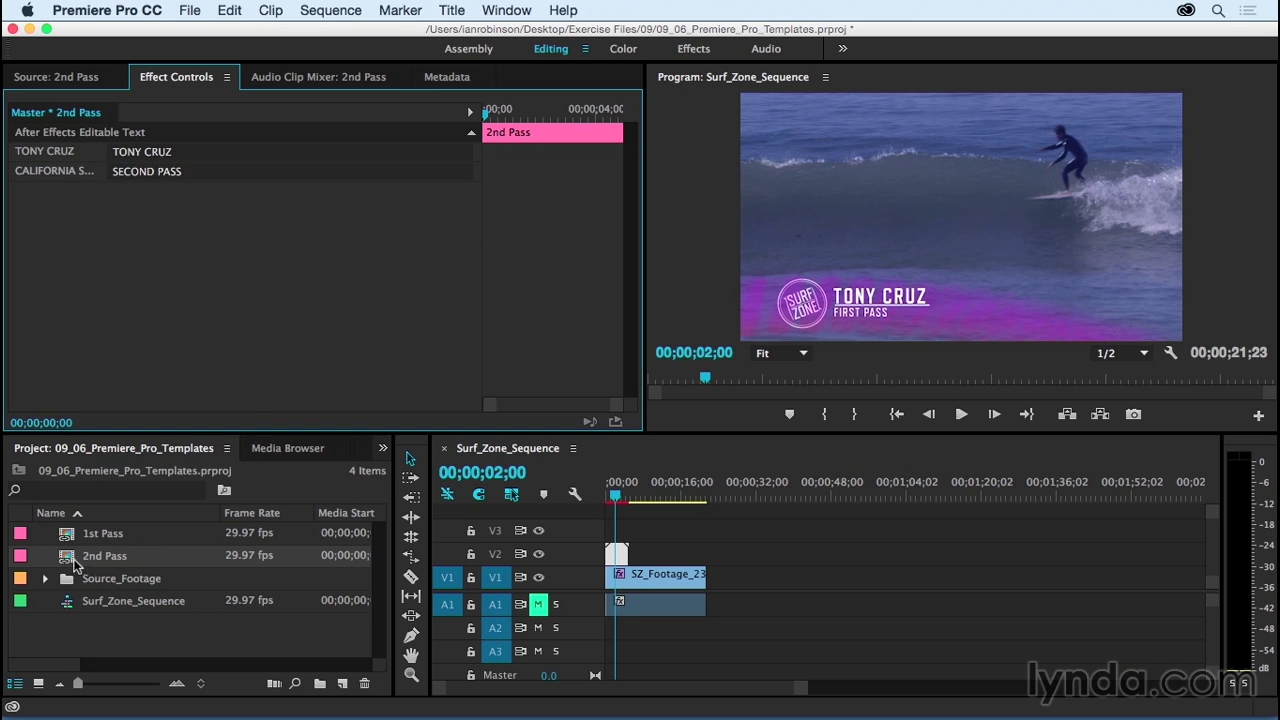
Step: Place the 2nd Pass clip on track V2 at about 00;00;08;18 and preview it at 00;00;12;06
{"action": "left_click_drag", "start_coordinate": [72, 563], "coordinate": [664, 553]}
{"action": "mouse_move", "coordinate": [660, 487]}
{"action": "left_mouse_down"}
{"action": "mouse_move", "coordinate": [616, 492]}
{"action": "mouse_move", "coordinate": [665, 496]}
{"action": "left_mouse_up"}
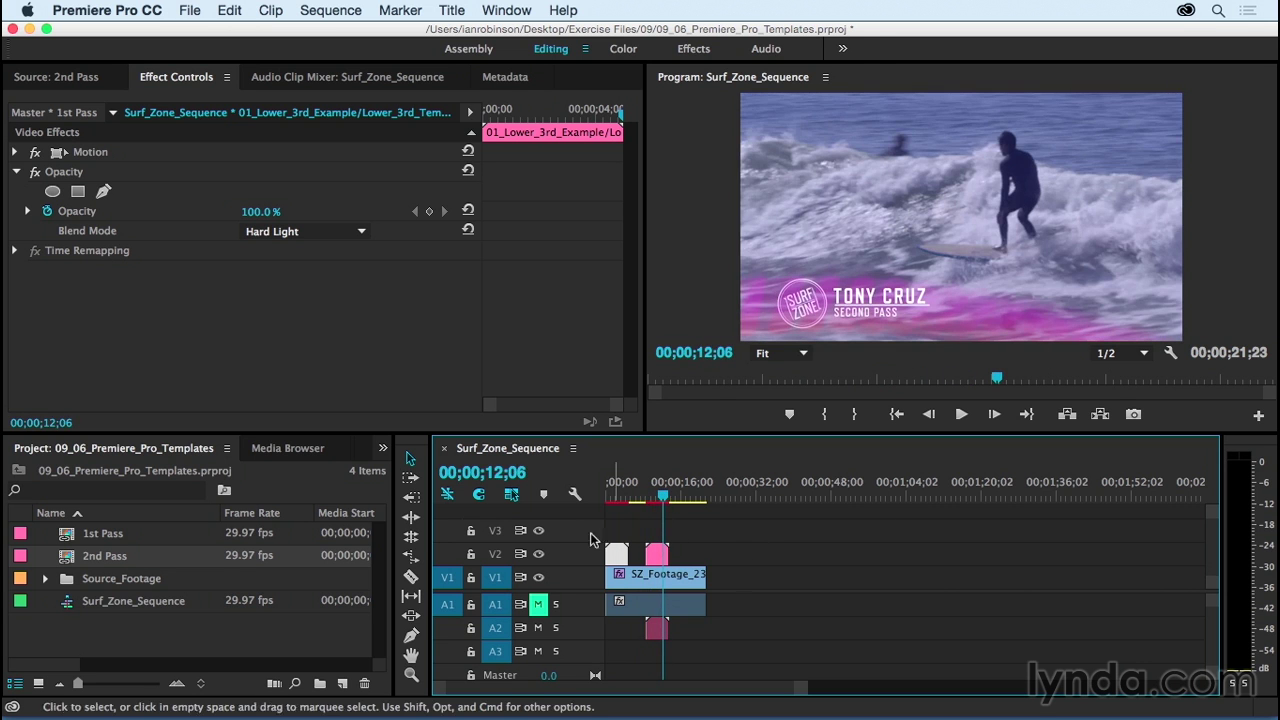
Step: Set the opacity blend mode of the 2nd Pass clip on V2 to Hard Light and preview it at 00;00;10;18
{"action": "left_click", "coordinate": [656, 555]}
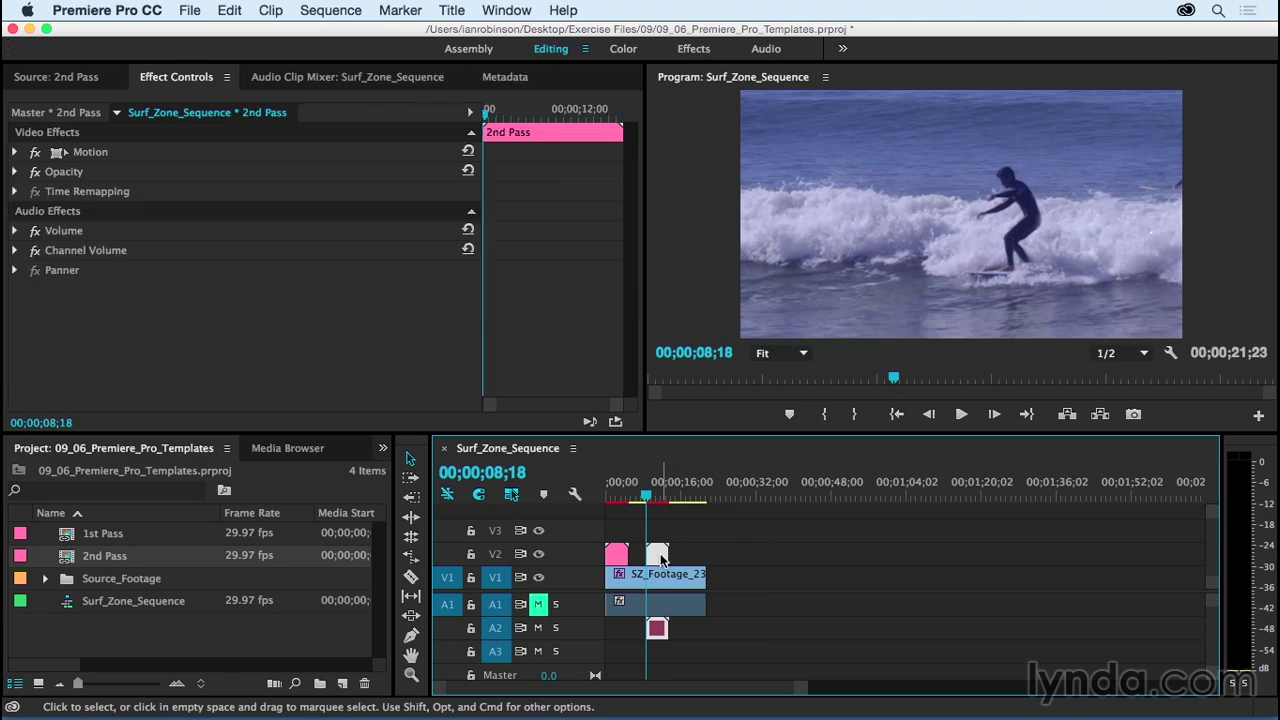
{"action": "double_click", "coordinate": [659, 557]}
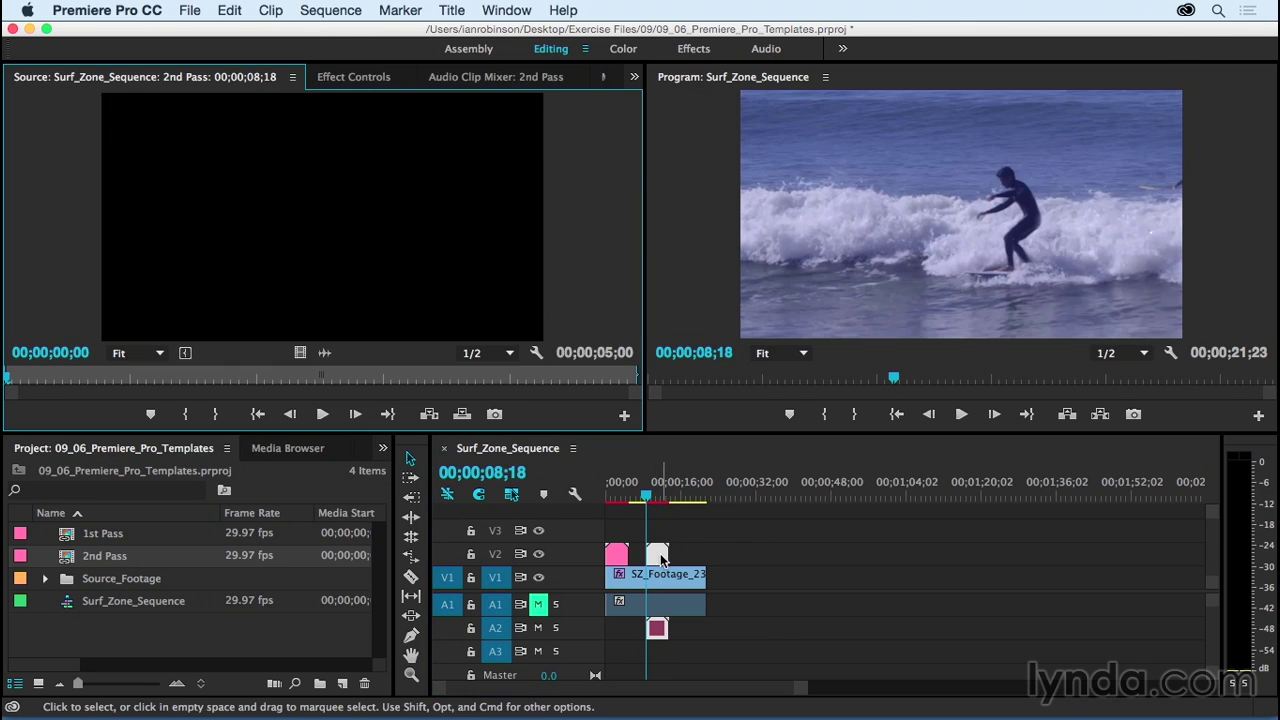
{"action": "left_click", "coordinate": [357, 77]}
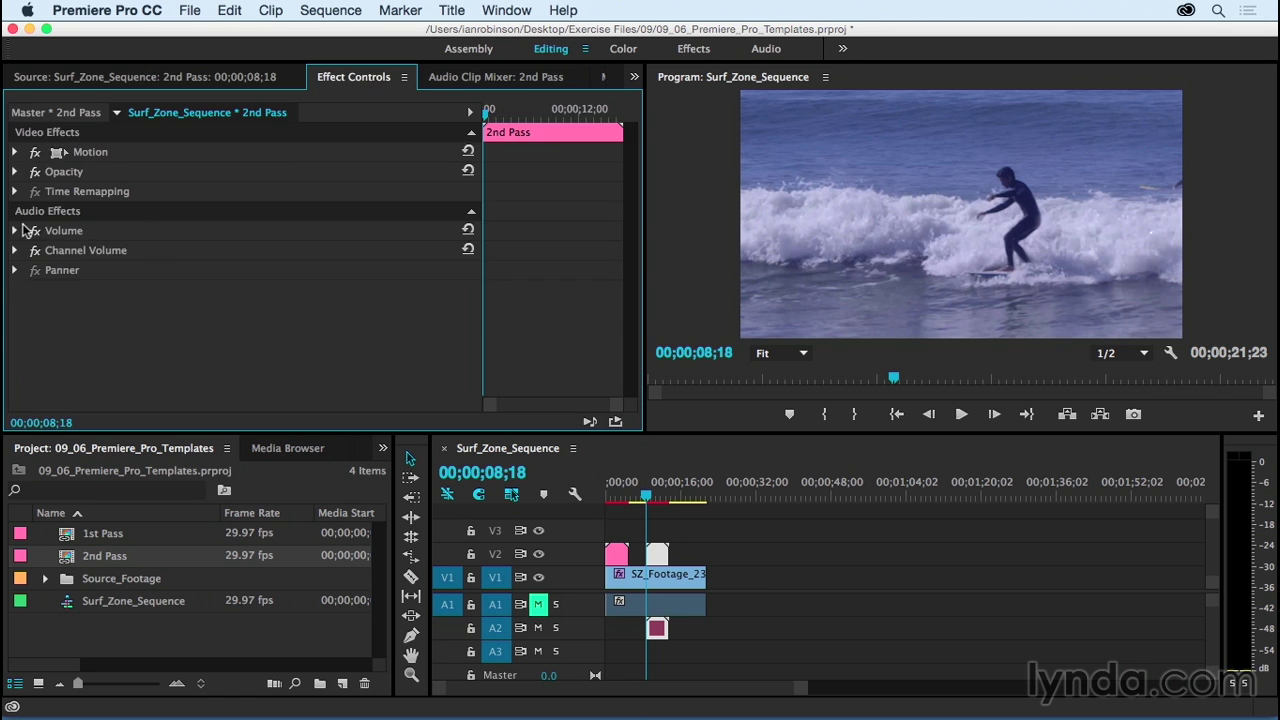
{"action": "left_click", "coordinate": [15, 172]}
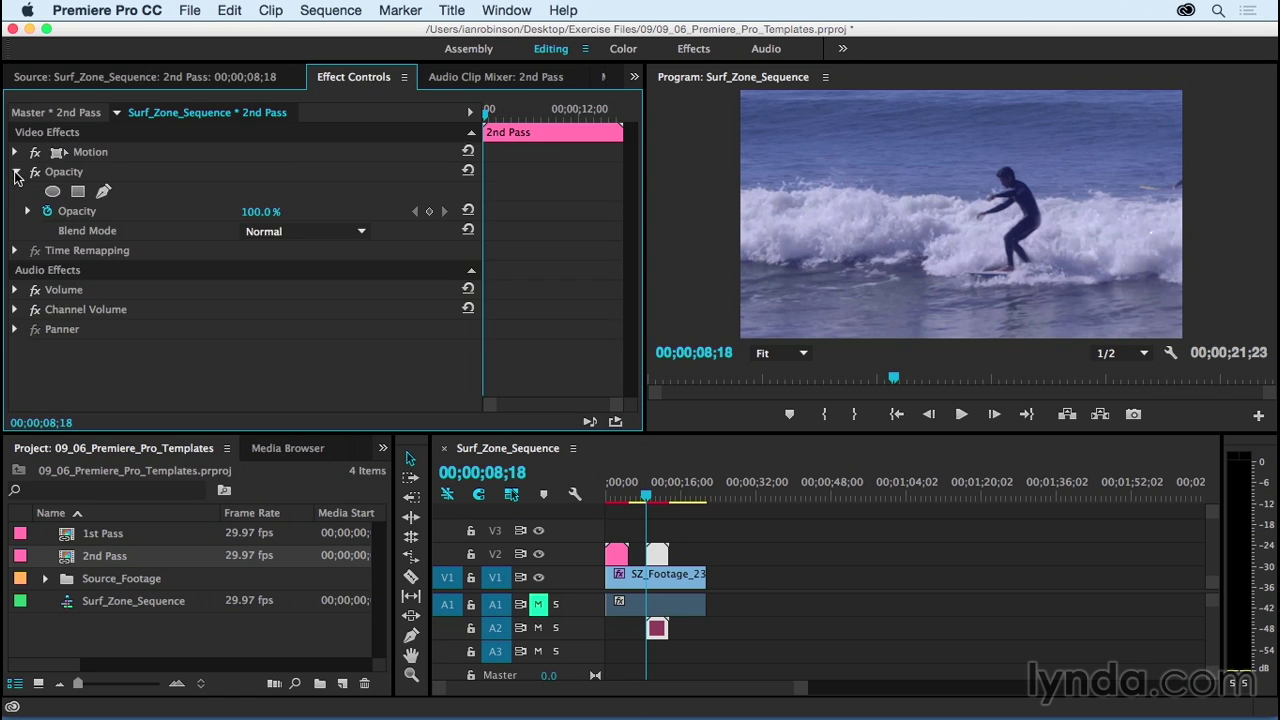
{"action": "left_click", "coordinate": [318, 231]}
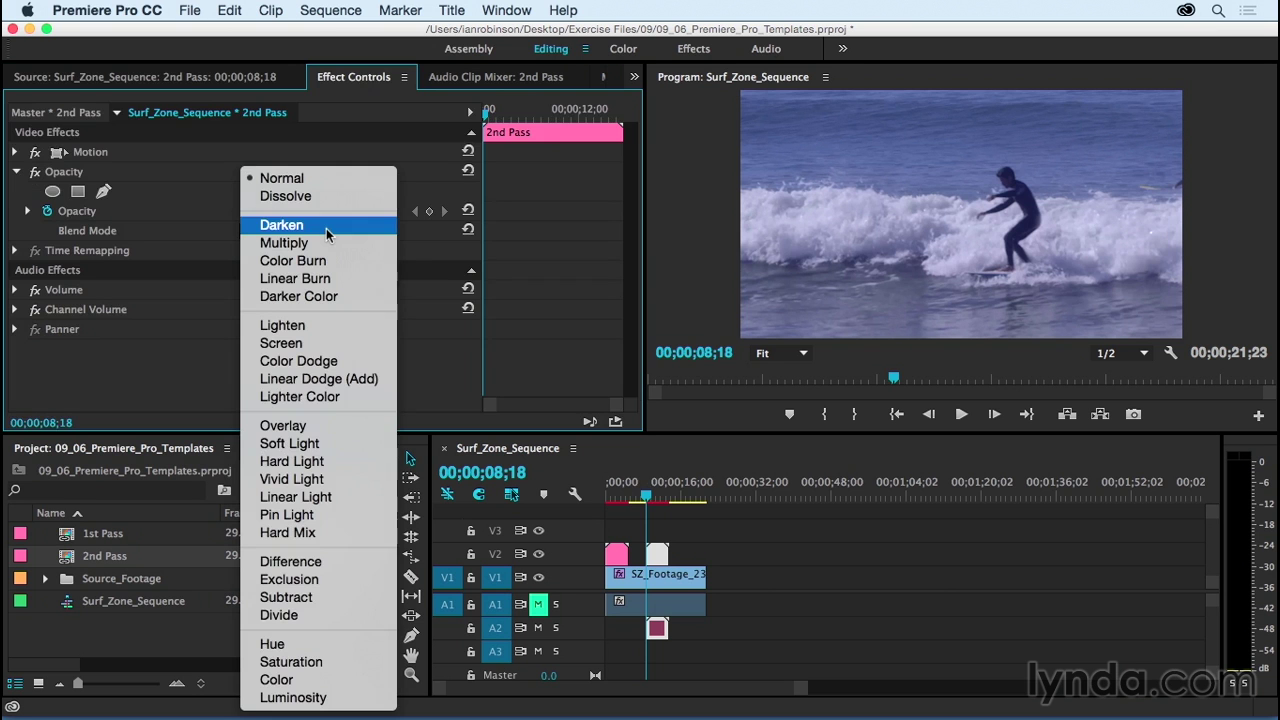
{"action": "left_click", "coordinate": [332, 465]}
{"action": "left_click", "coordinate": [656, 496]}
{"action": "mouse_move", "coordinate": [656, 496]}
{"action": "left_mouse_down"}
{"action": "mouse_move", "coordinate": [634, 500]}
{"action": "mouse_move", "coordinate": [657, 503]}
{"action": "left_mouse_up"}
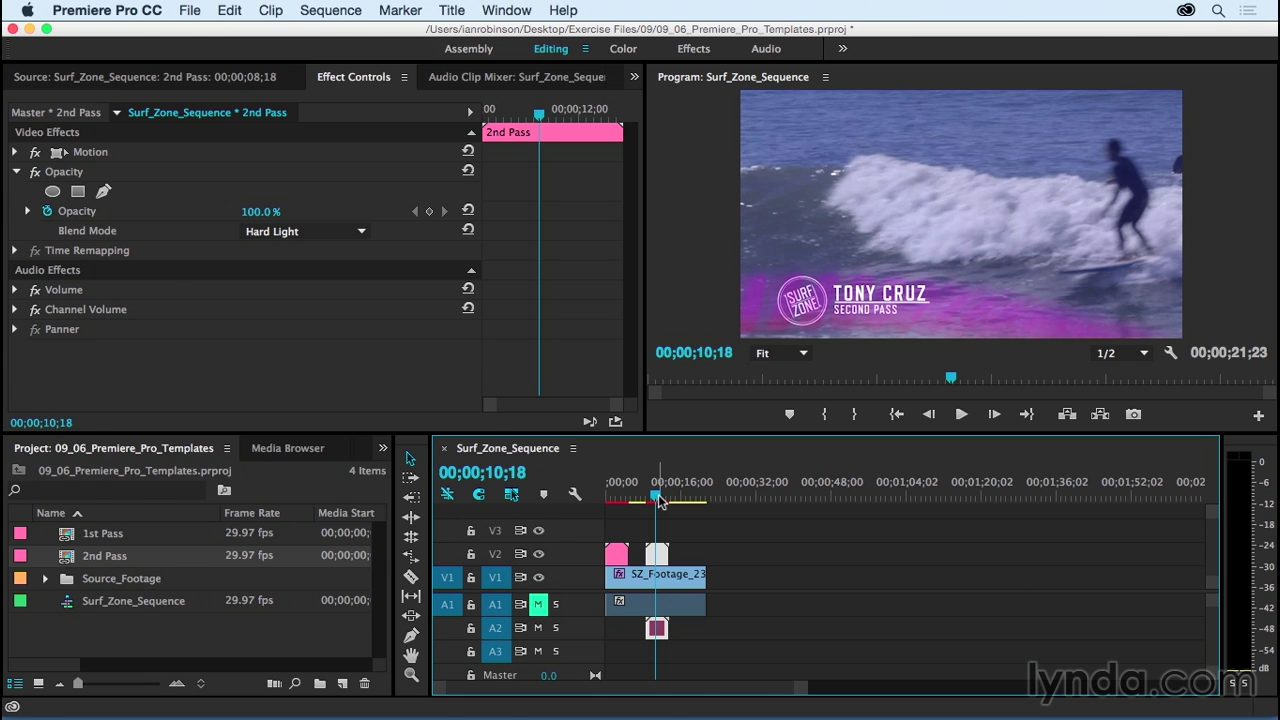
Step: Switch to After Effects with the Lower_3rd_Template.aep project
{"action": "key", "text": "super+Tab"}
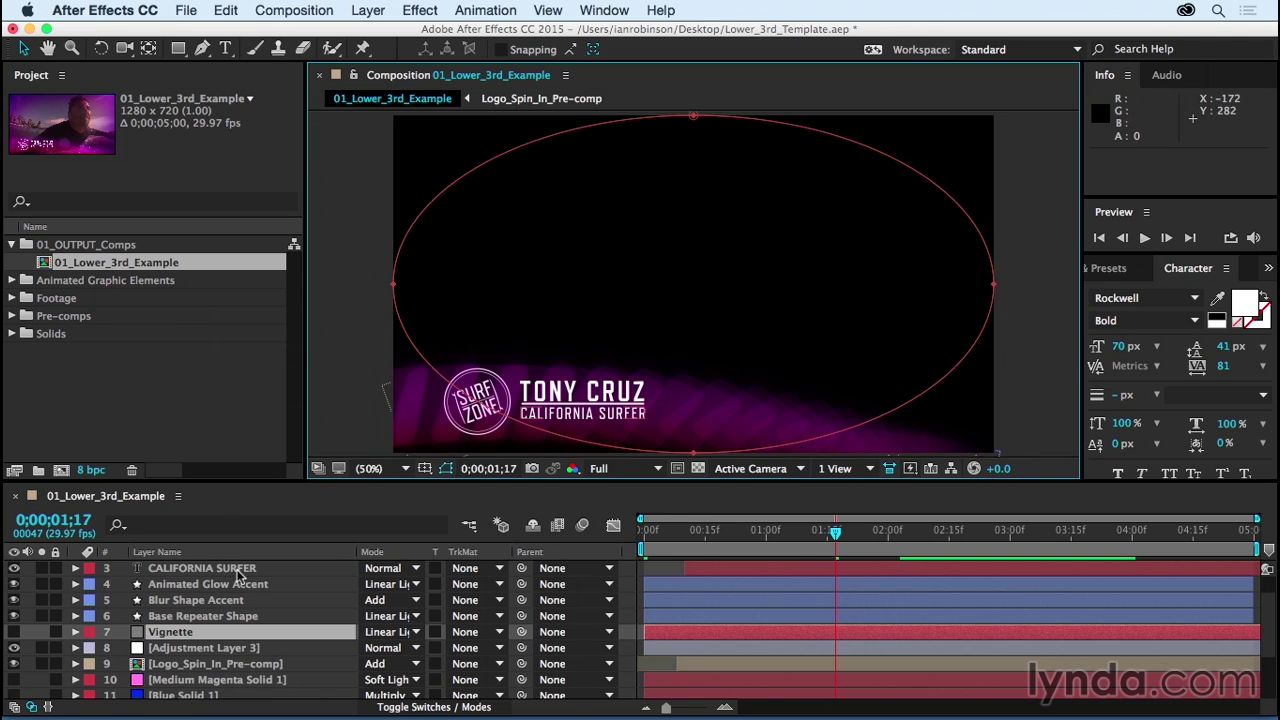
Step: Change the font of both text layers, the name line and CALIFORNIA SURFER, to Rockwell
{"action": "scroll", "coordinate": [240, 580], "scroll_direction": "down", "scroll_amount": 2}
{"action": "scroll", "coordinate": [240, 580], "scroll_direction": "up", "scroll_amount": 2}
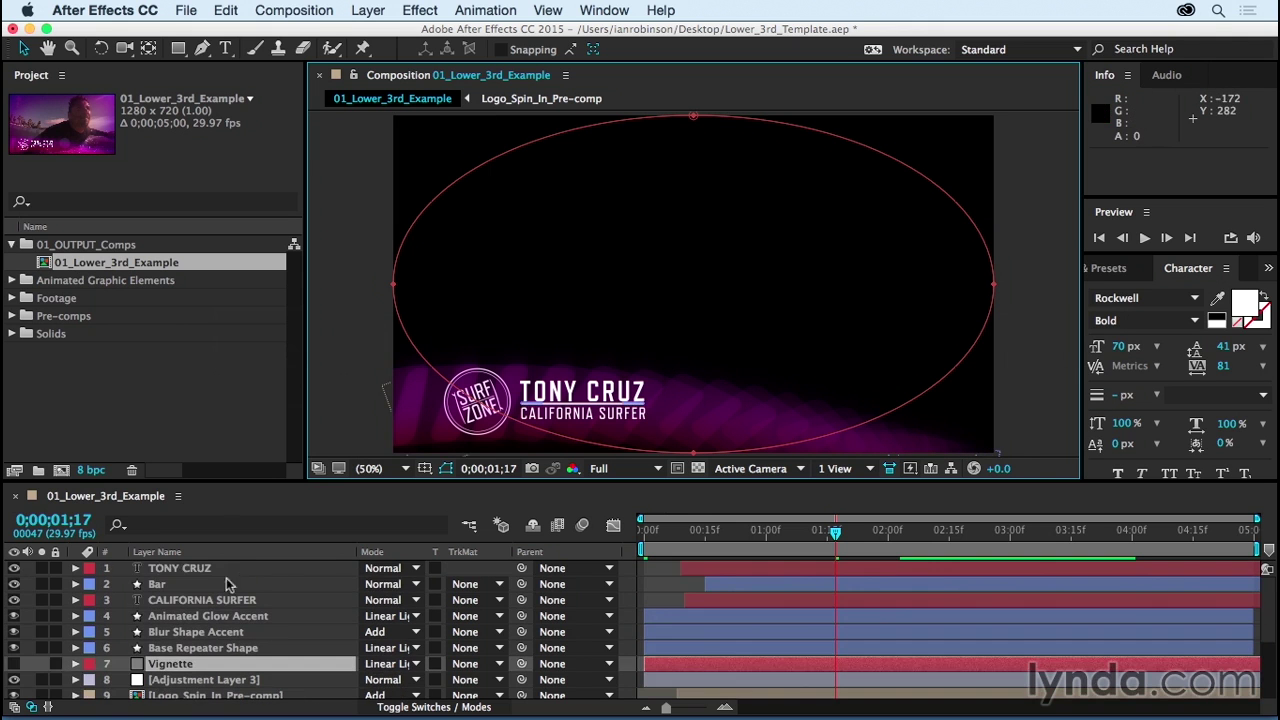
{"action": "left_click", "coordinate": [205, 572]}
{"action": "left_click", "coordinate": [198, 601], "text": "super"}
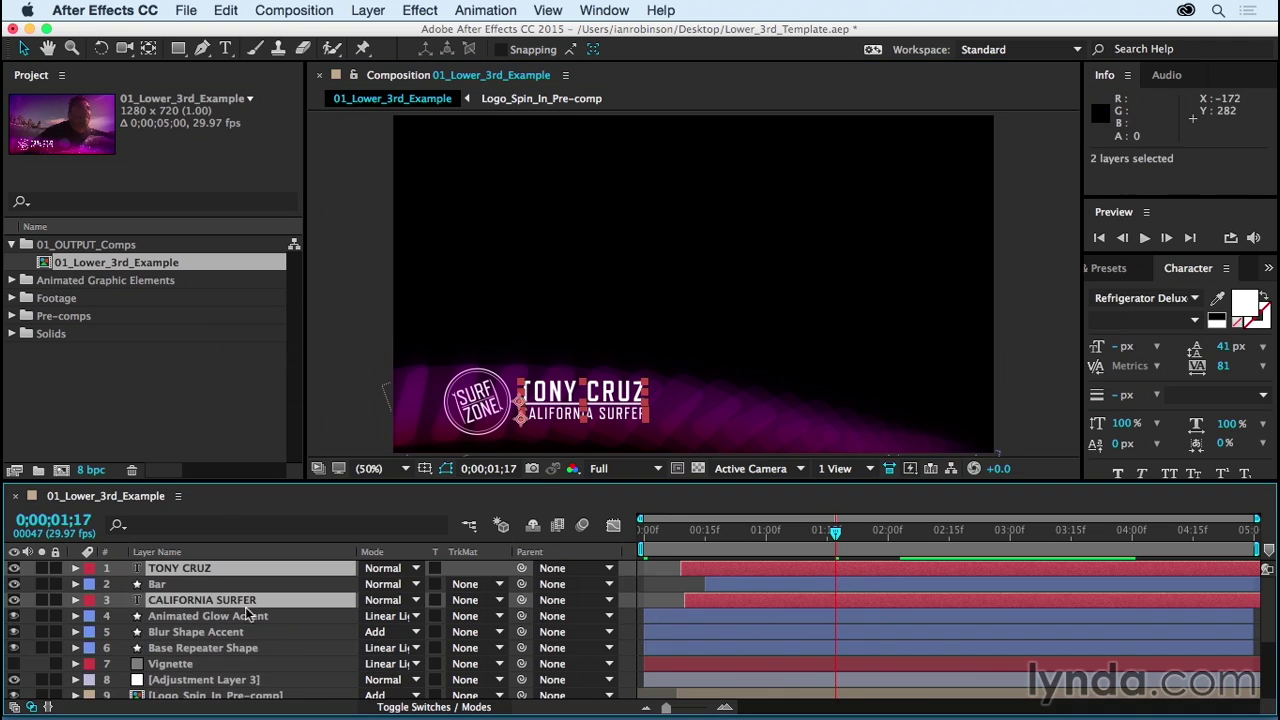
{"action": "left_click", "coordinate": [604, 10]}
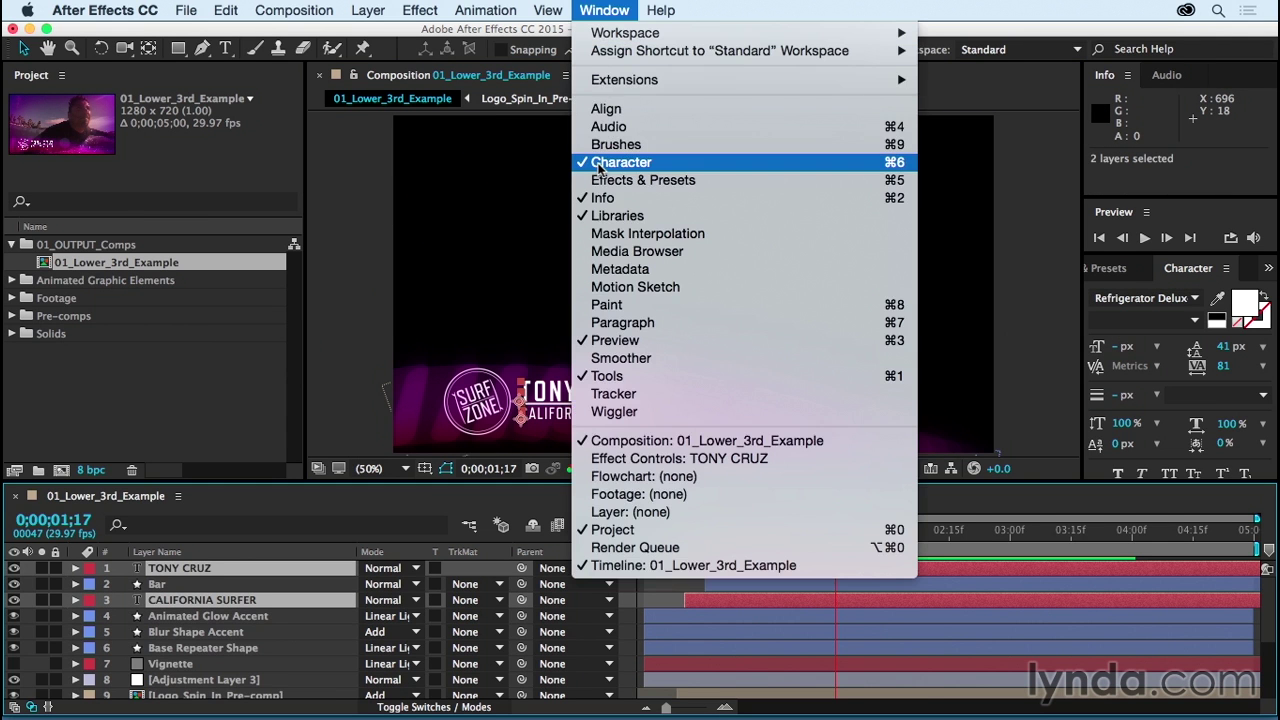
{"action": "left_click", "coordinate": [600, 162]}
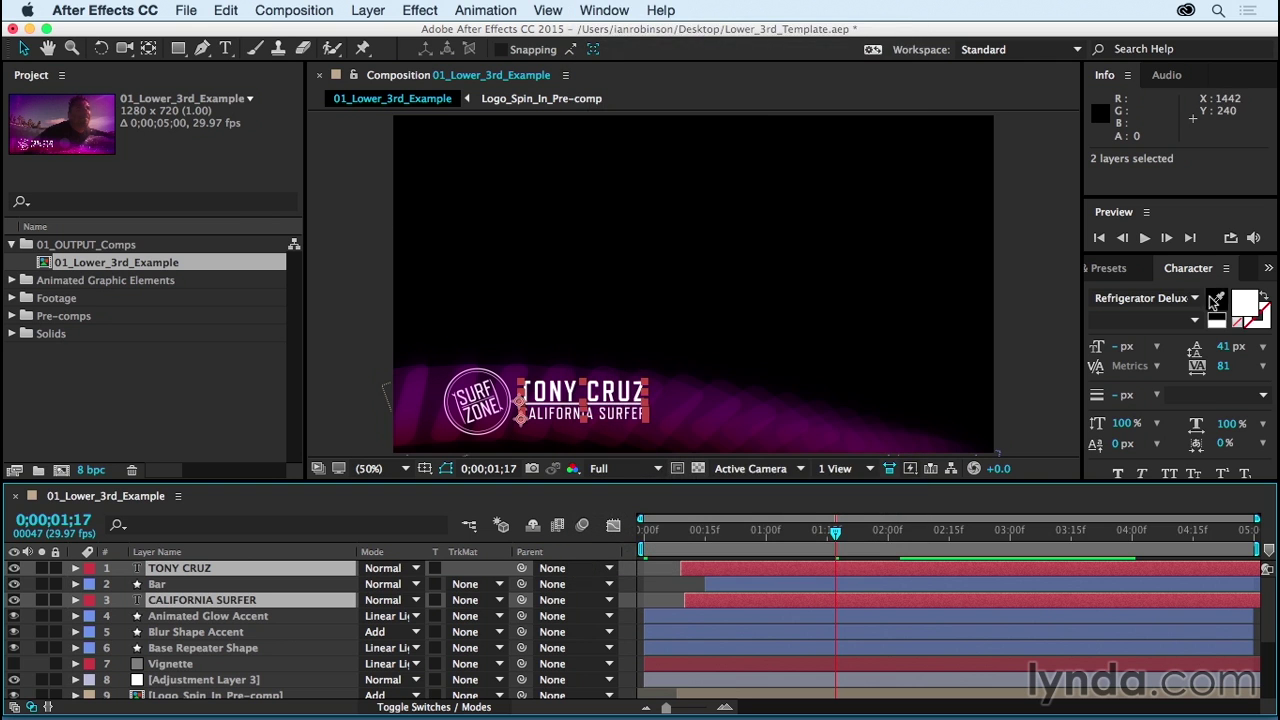
{"action": "left_click", "coordinate": [1198, 300]}
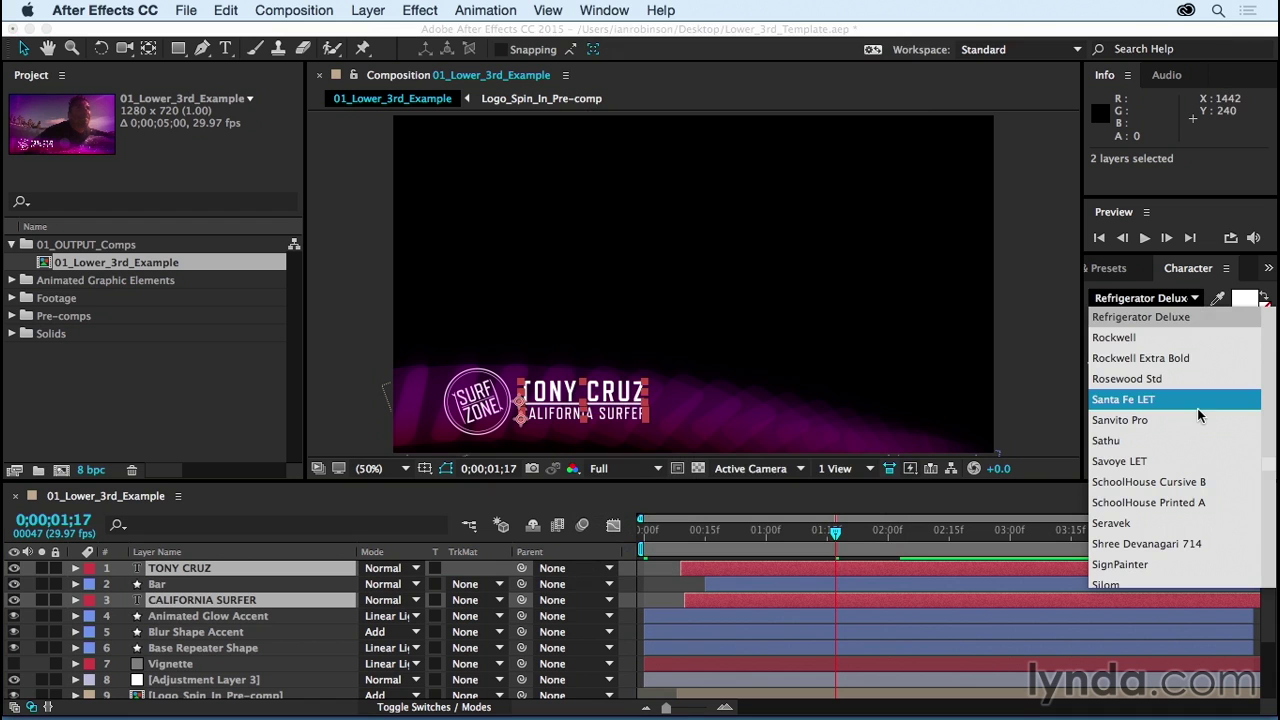
{"action": "left_click", "coordinate": [1193, 340]}
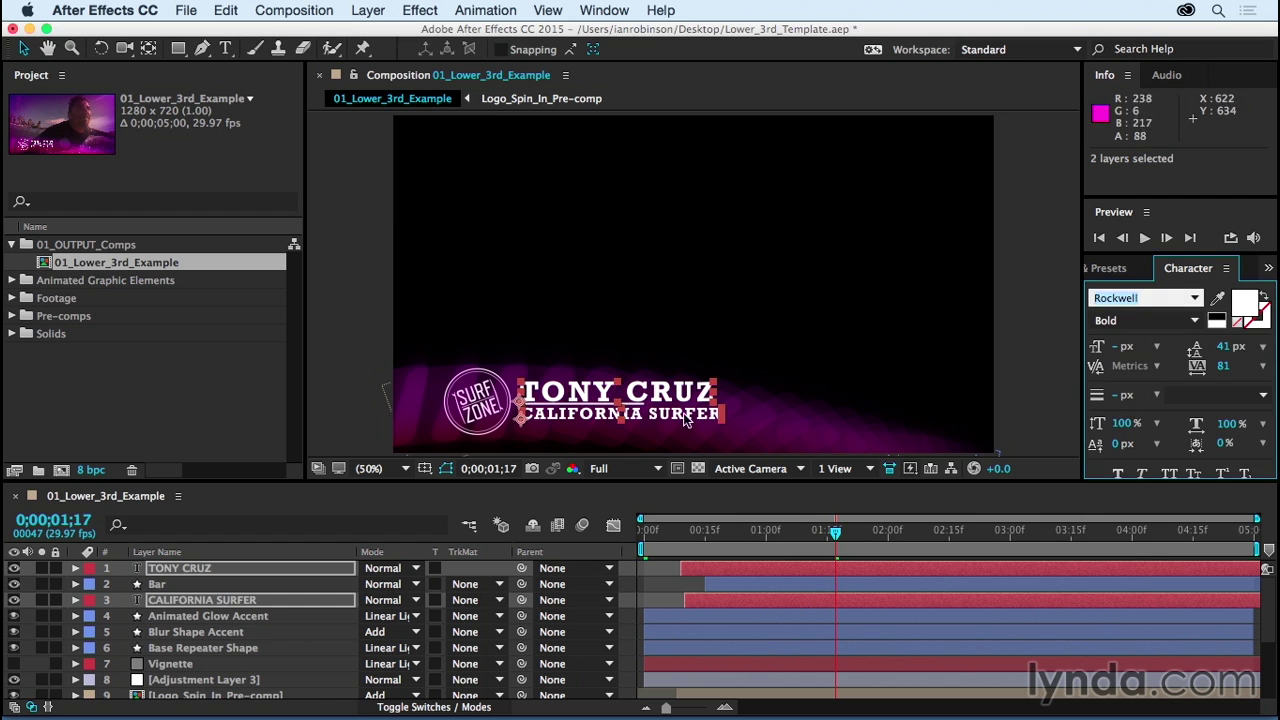
Step: Reveal the Bar layer's keyframed properties and increase its horizontal scale at the 0;00;02;03 keyframe to span the wider text
{"action": "left_click", "coordinate": [156, 586]}
{"action": "key", "text": "u"}
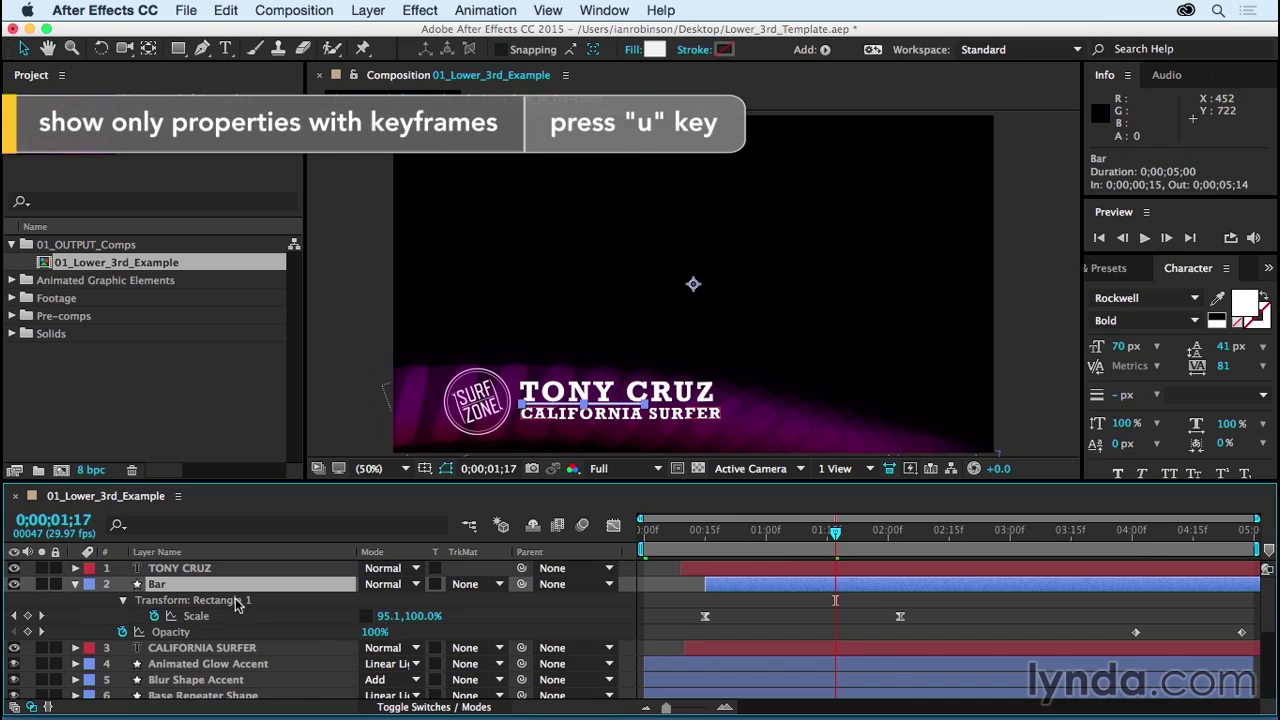
{"action": "left_click", "coordinate": [41, 616]}
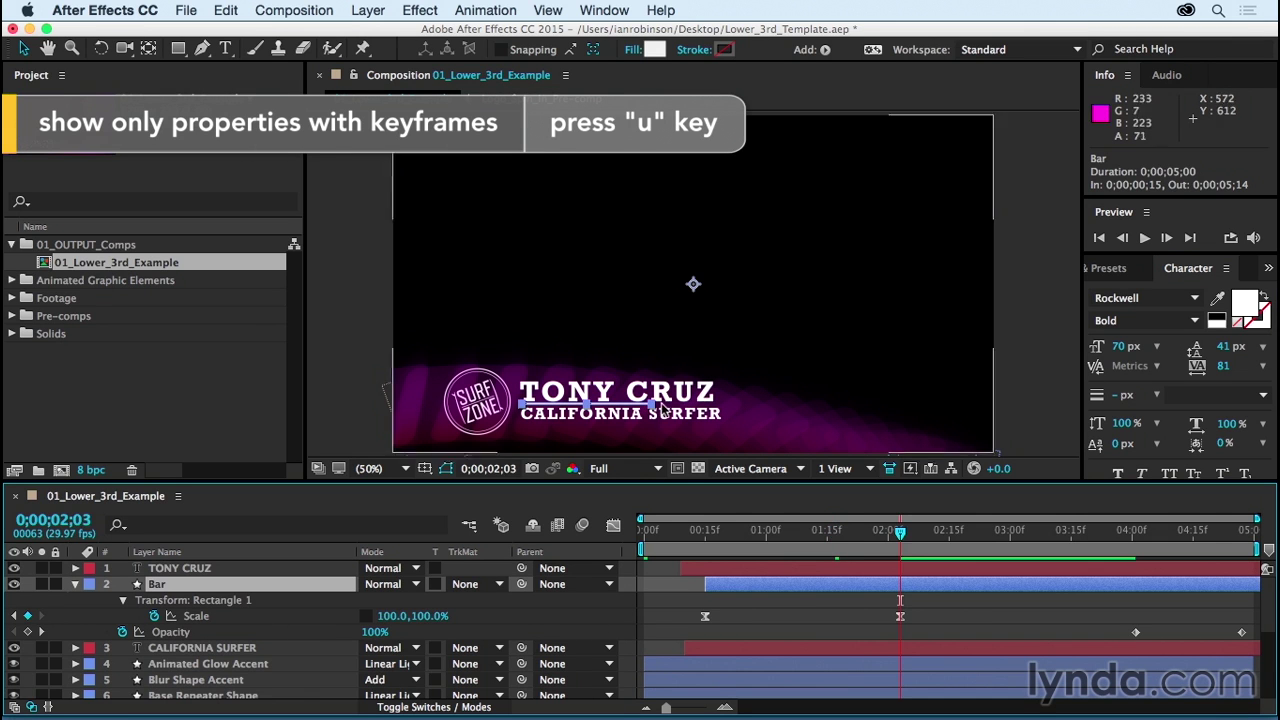
{"action": "left_click_drag", "start_coordinate": [390, 617], "coordinate": [442, 618]}
{"action": "key", "text": "F2"}
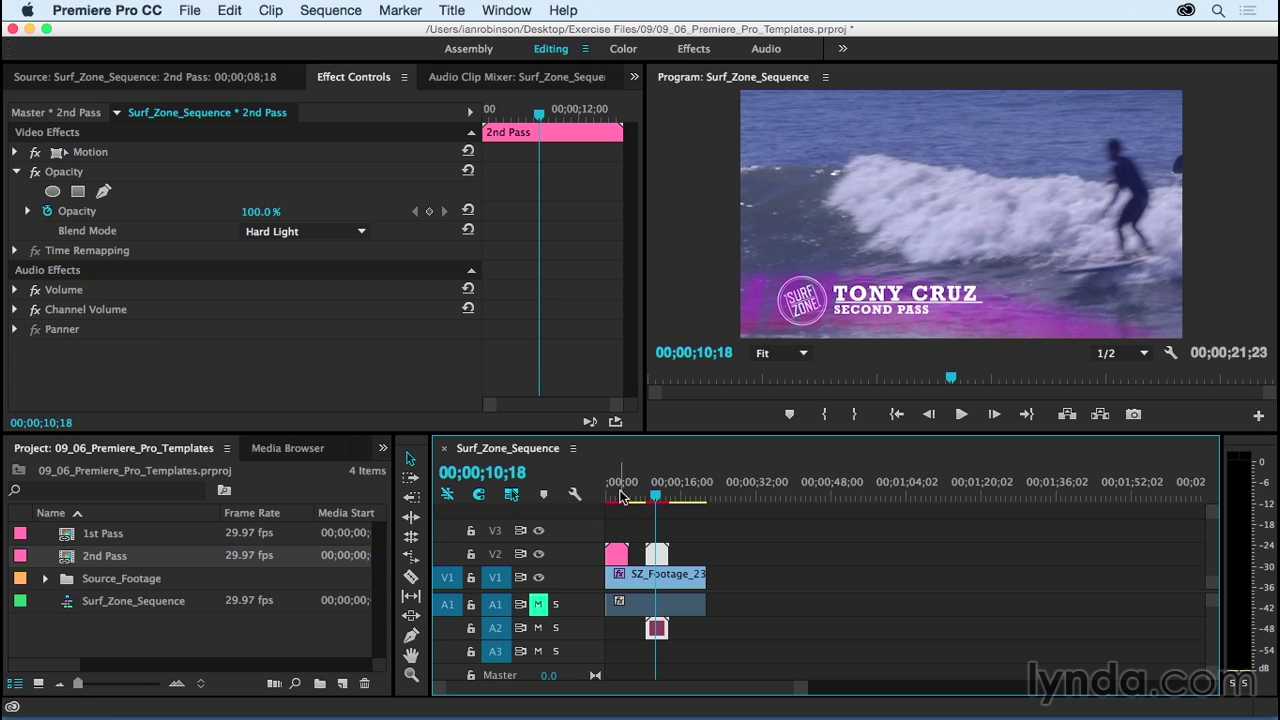
Step: Switch to Premiere Pro and preview the updated 2nd Pass lower third at 00;00;11;18
{"action": "left_click_drag", "start_coordinate": [620, 497], "coordinate": [660, 497]}
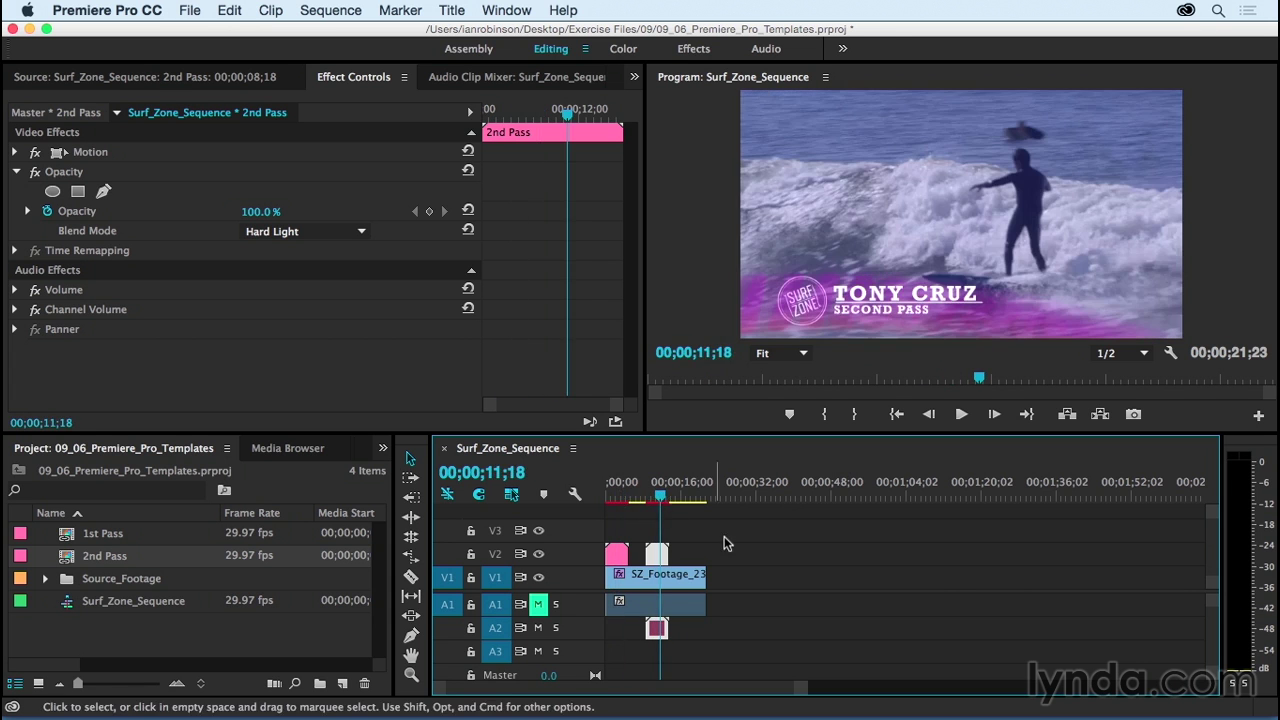